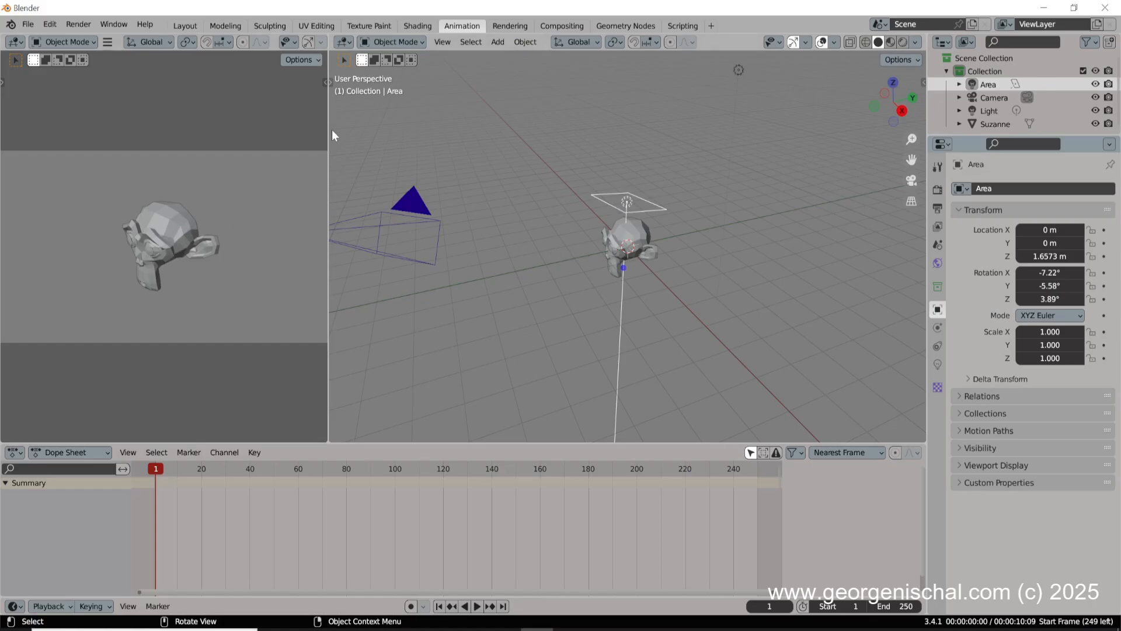
- Widen the camera-view area, select the camera and switch the camera view's shading to Rendered
drag(328, 130, 488, 145)
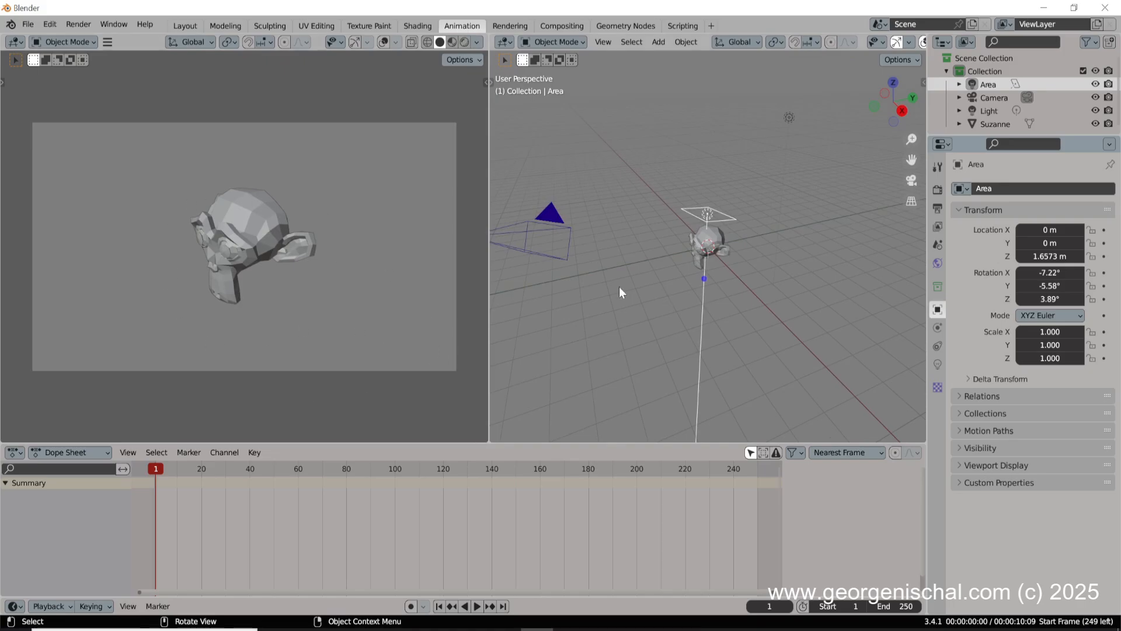
click(527, 225)
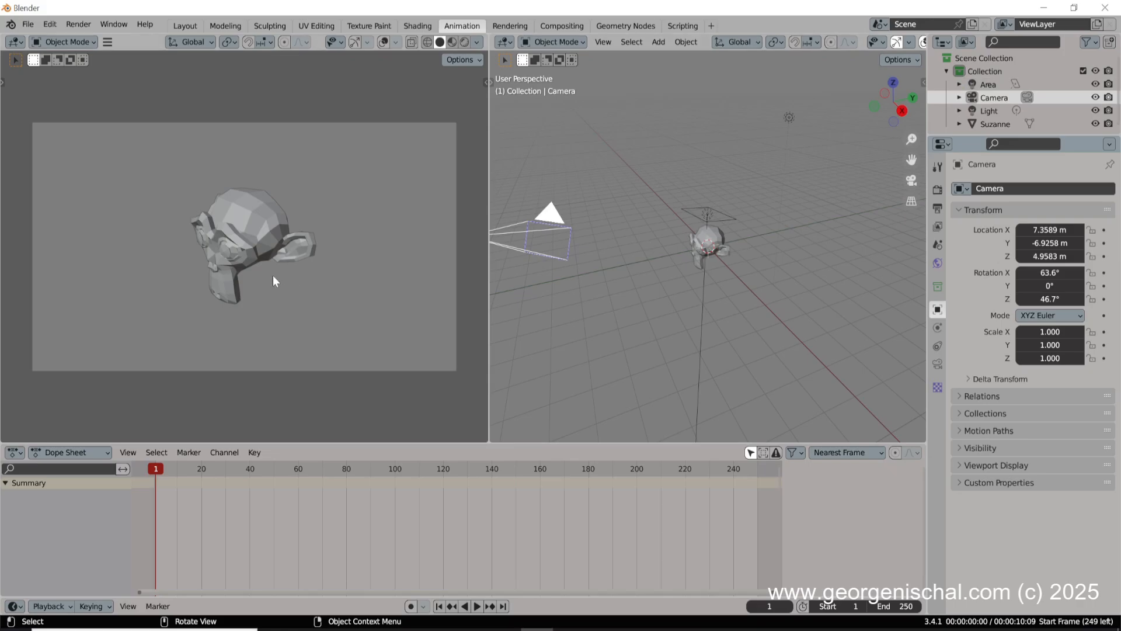
key(z)
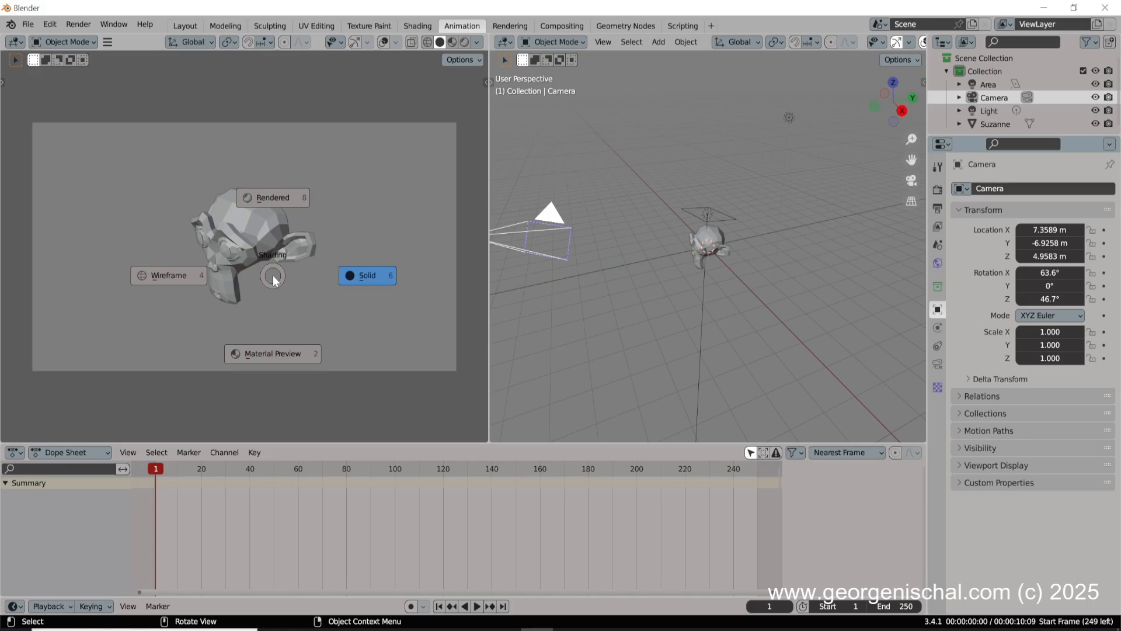
key(8)
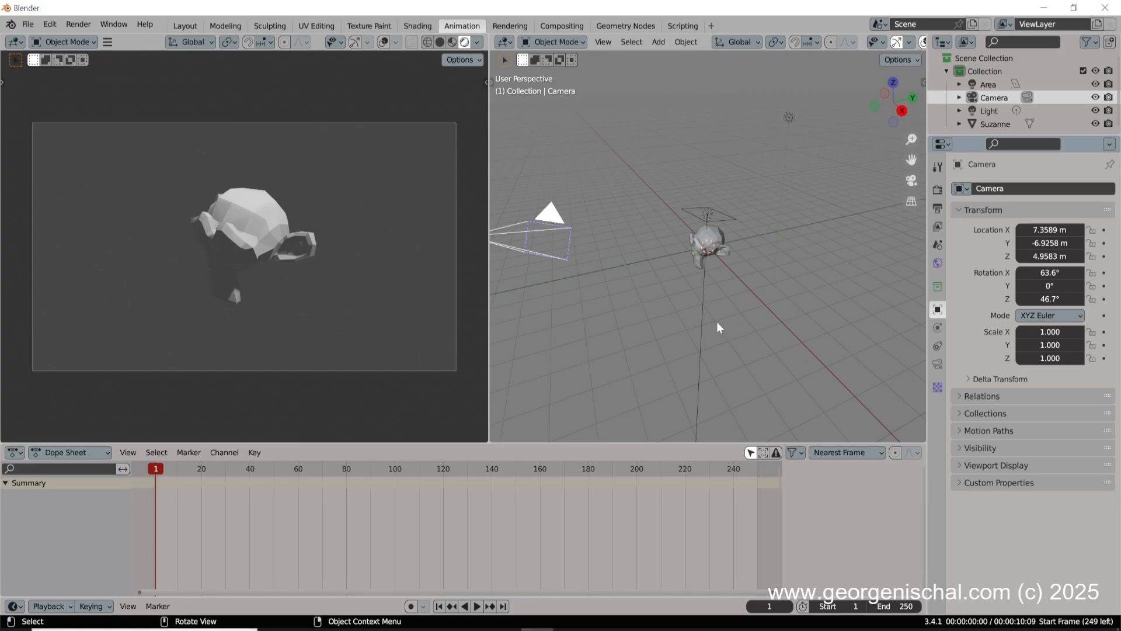
- Align the active camera to a close three-quarter view of the monkey head's face
middle_drag(689, 310, 764, 294)
scroll(746, 294, up, 4)
scroll(704, 320, up, 1)
scroll(724, 303, up, 2)
shift+middle_drag(859, 306, 774, 331)
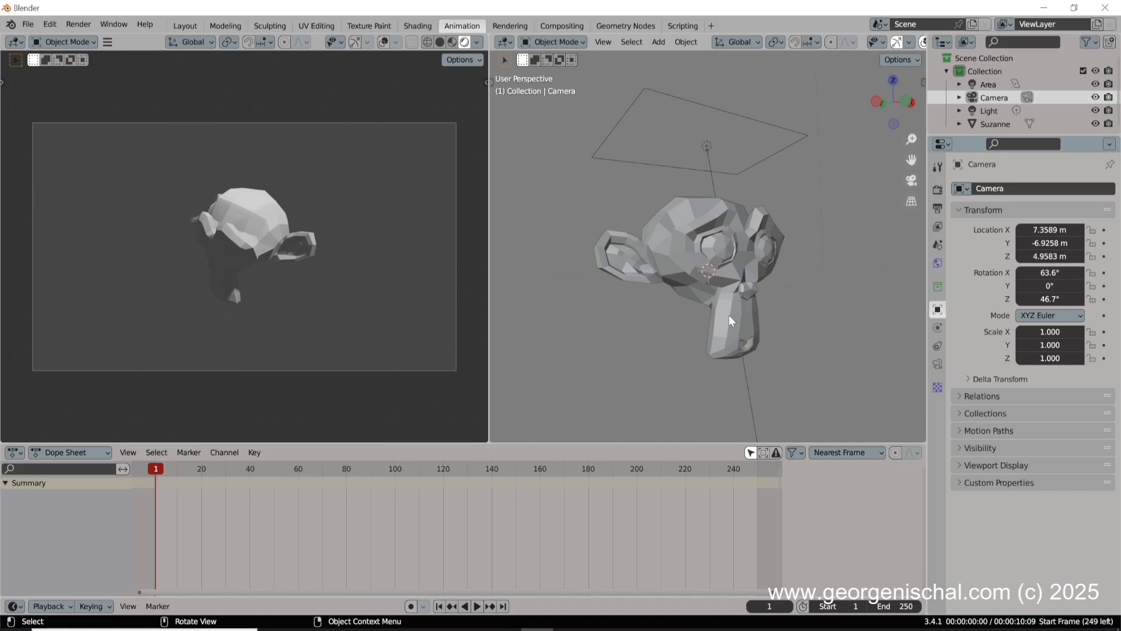
middle_drag(778, 324, 805, 281)
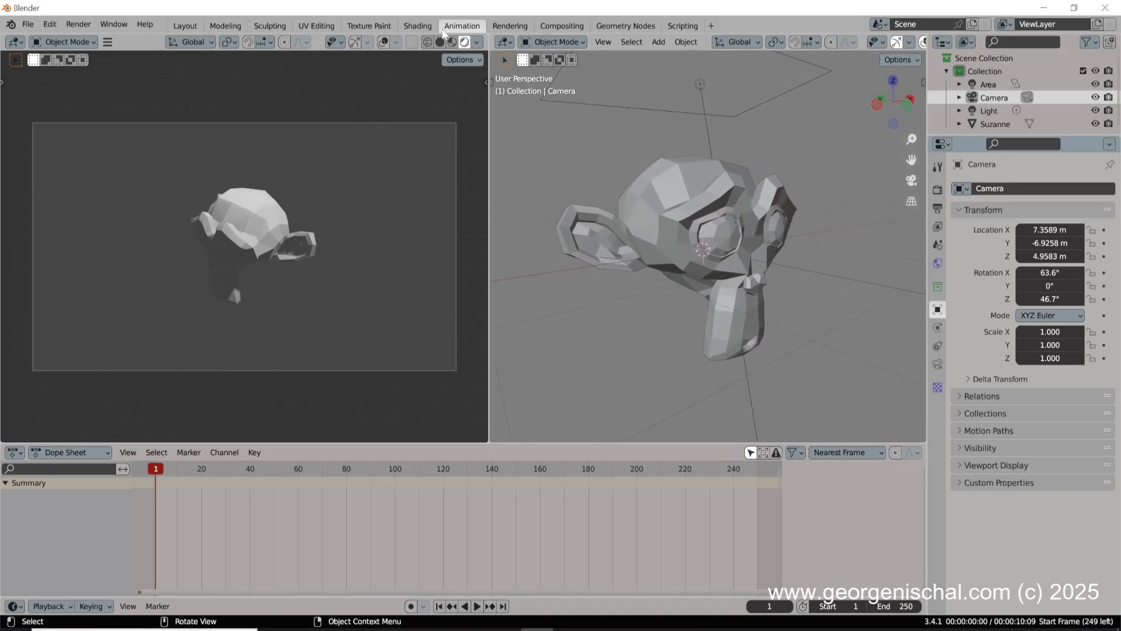
click(603, 43)
mouse_move(671, 233)
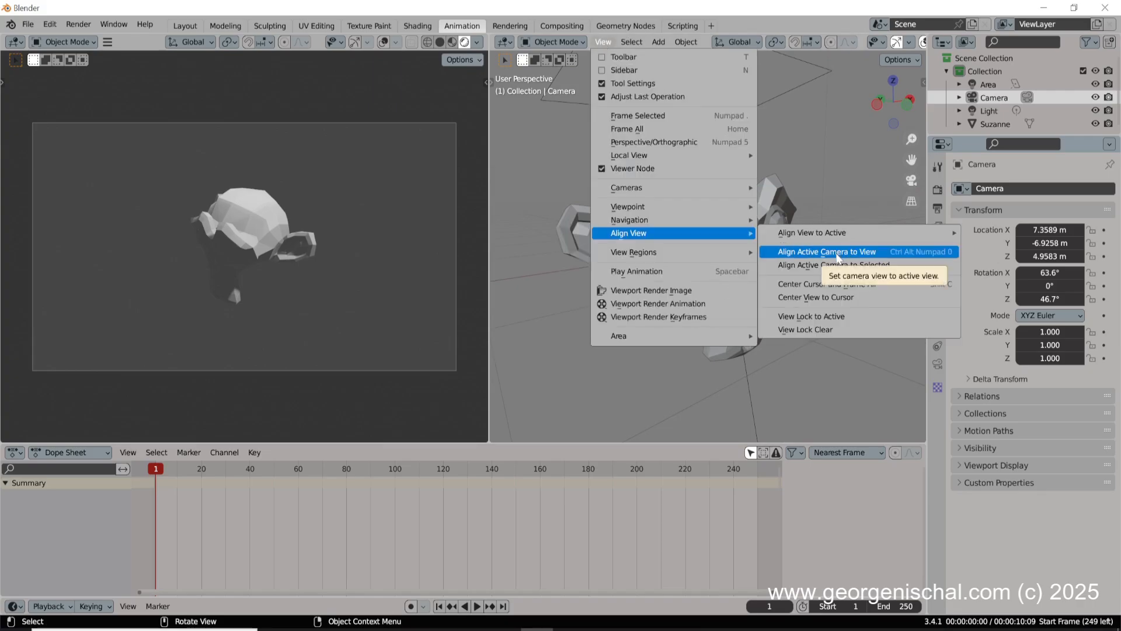
click(837, 251)
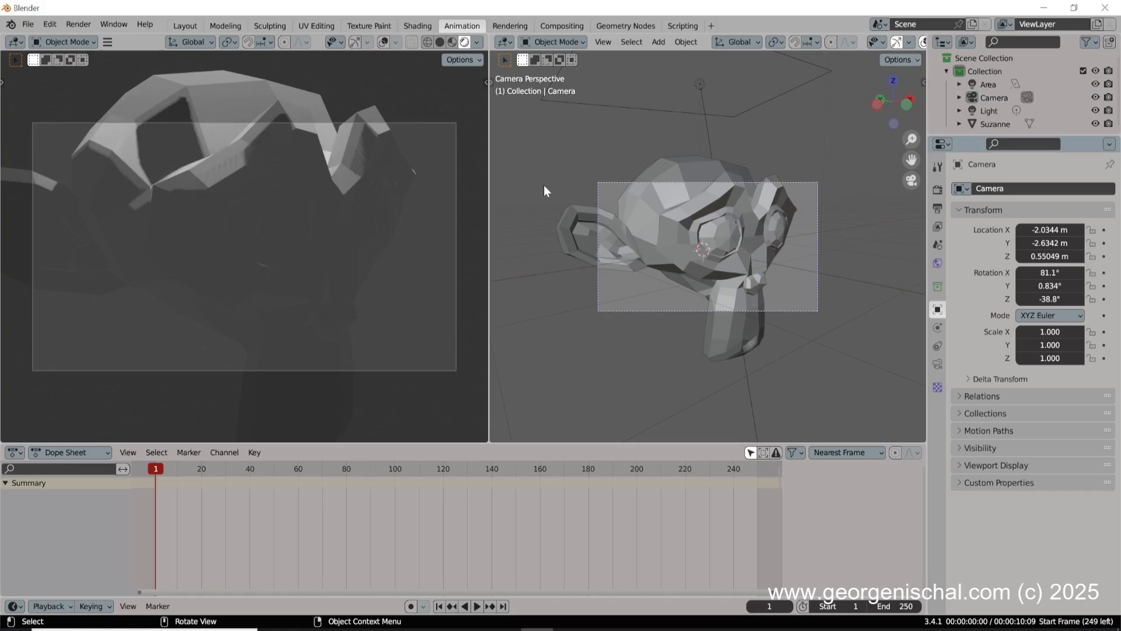
- Set the transform orientation to Local and move the camera back along its local Z to about X -3.78, Y -4.82, Z 0.99 m
key(KP_1)
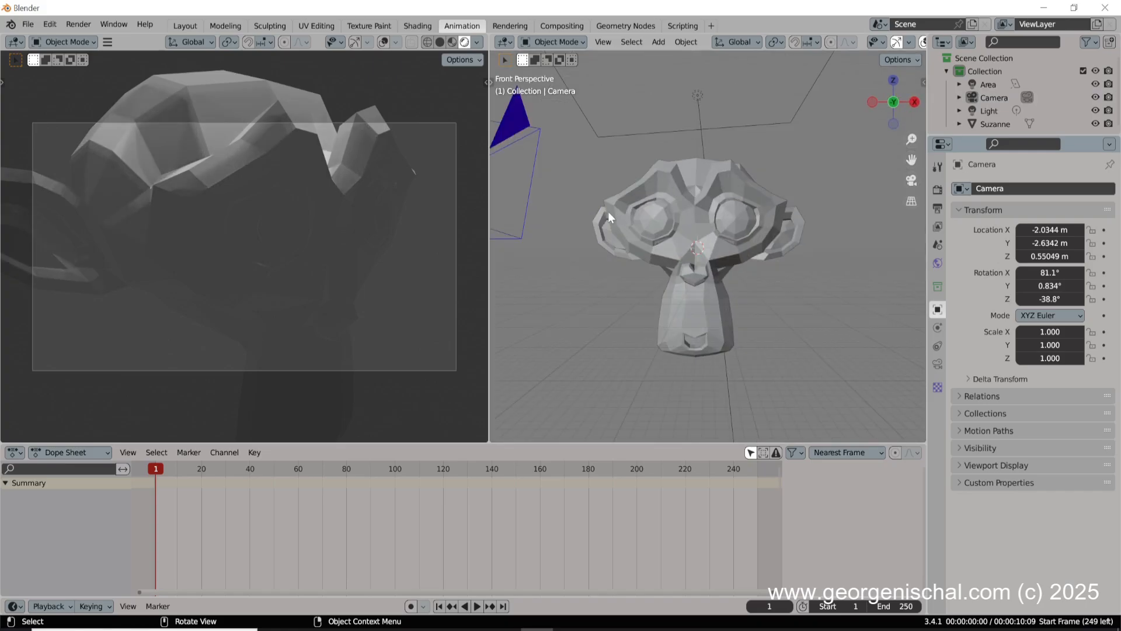
scroll(607, 211, down, 5)
middle_drag(594, 230, 625, 264)
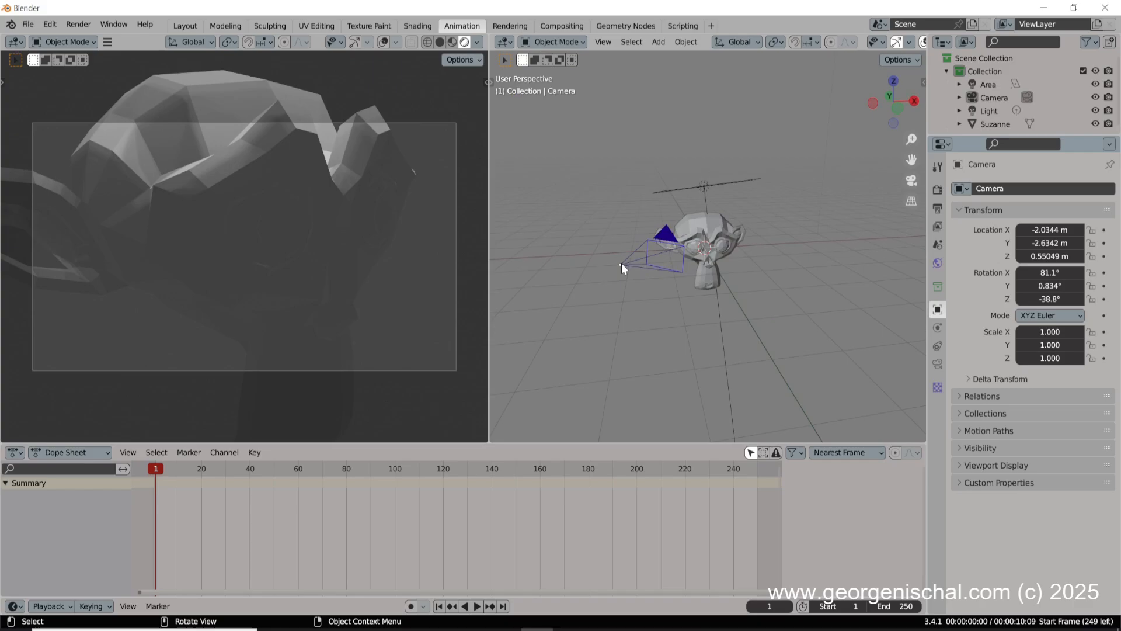
click(621, 263)
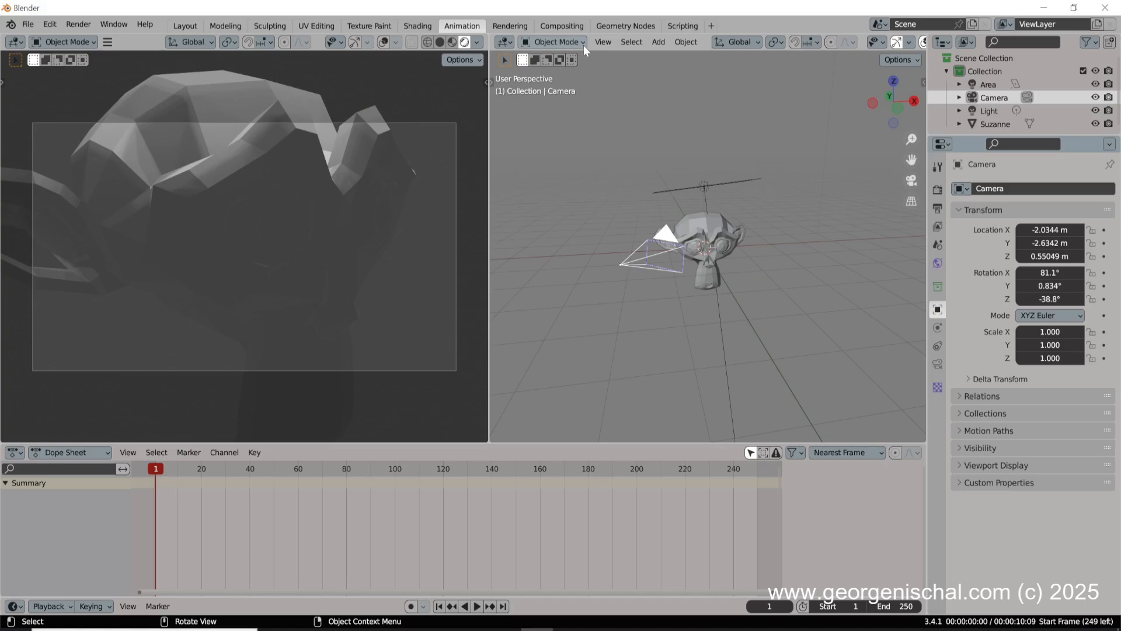
click(737, 40)
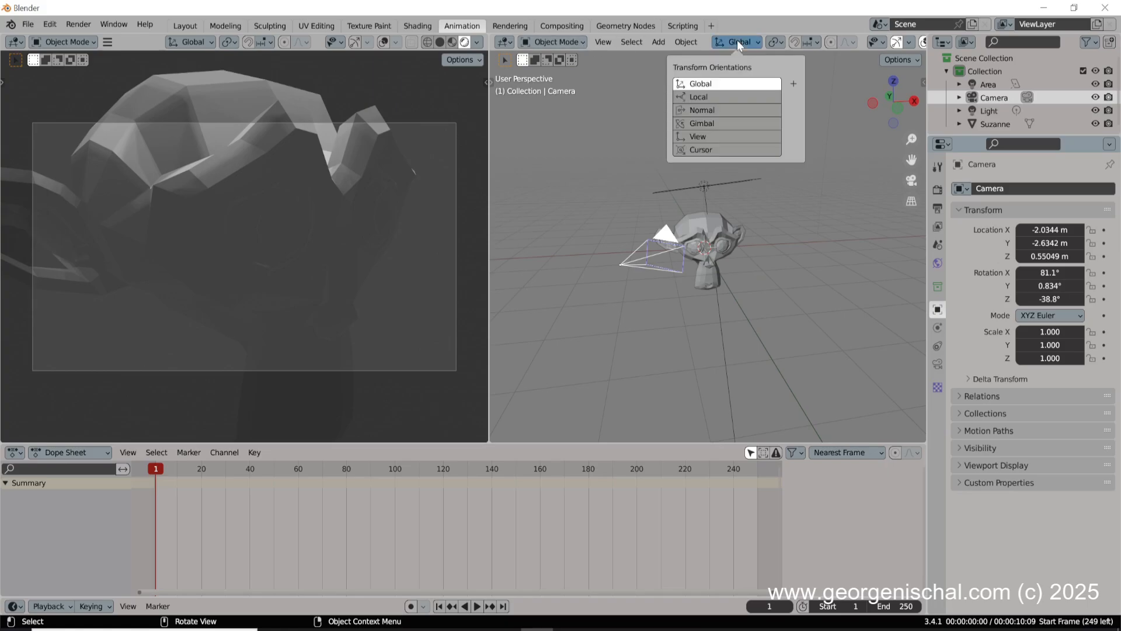
click(706, 98)
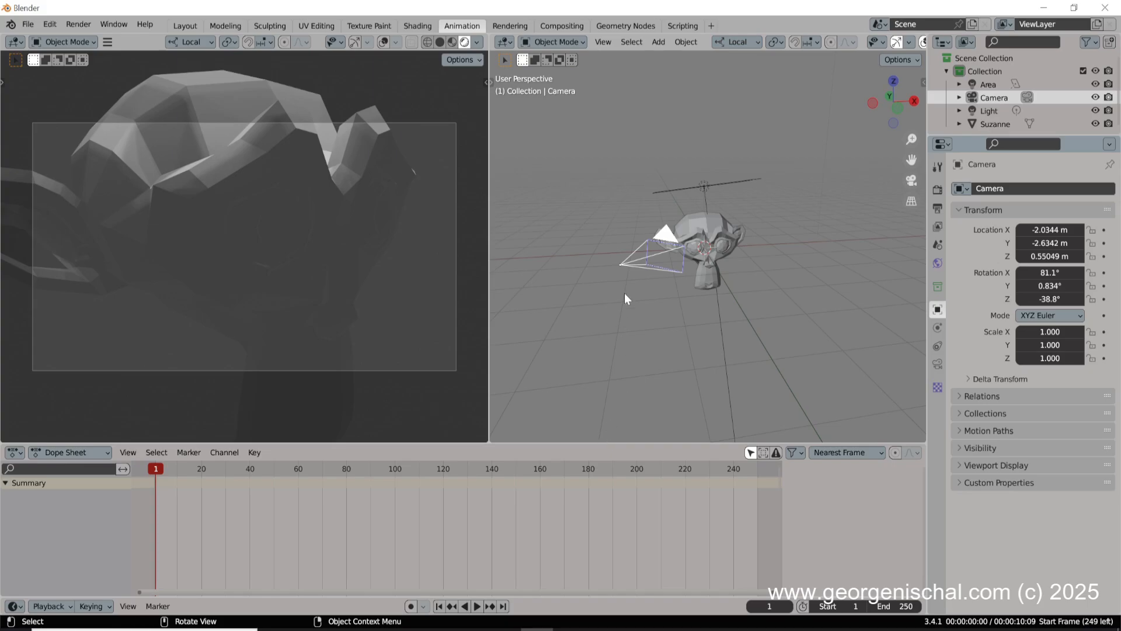
key(g)
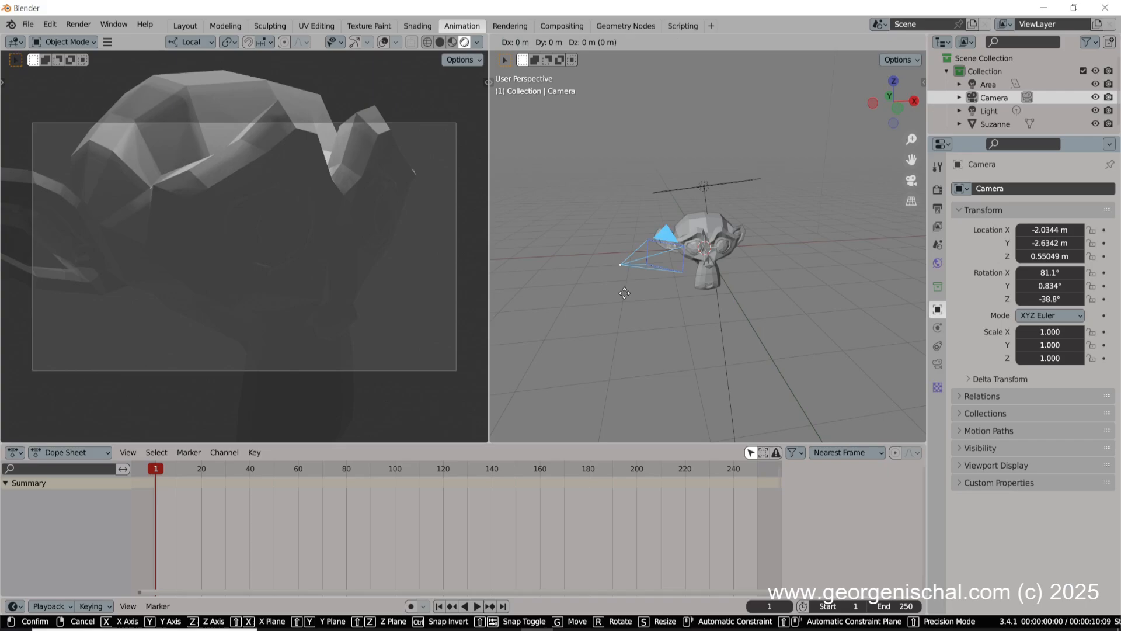
key(z)
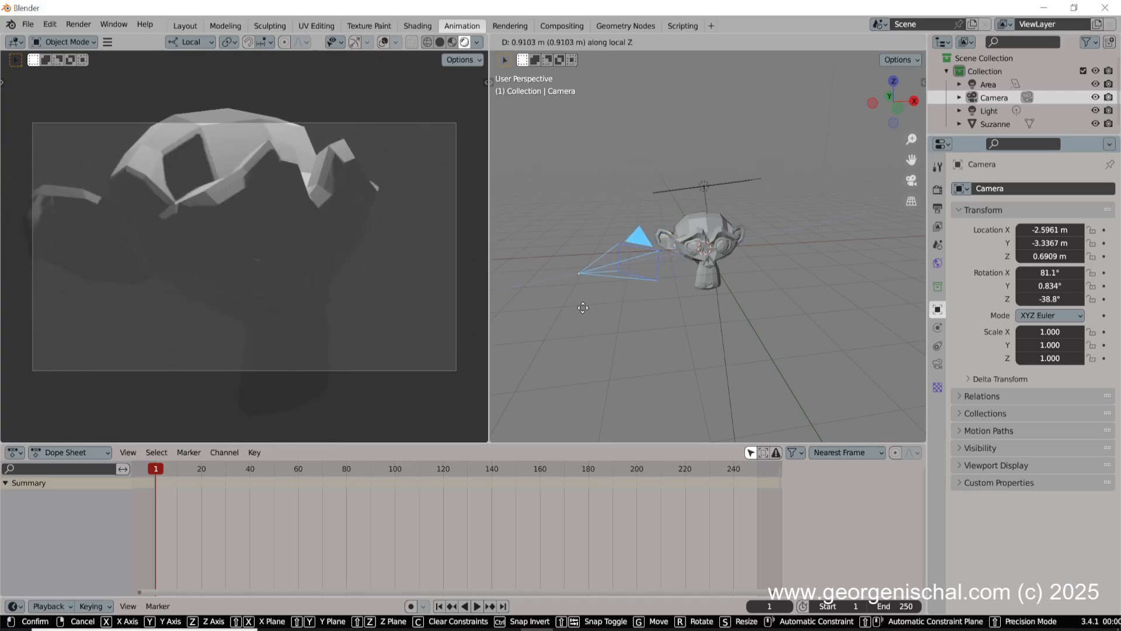
click(864, 351)
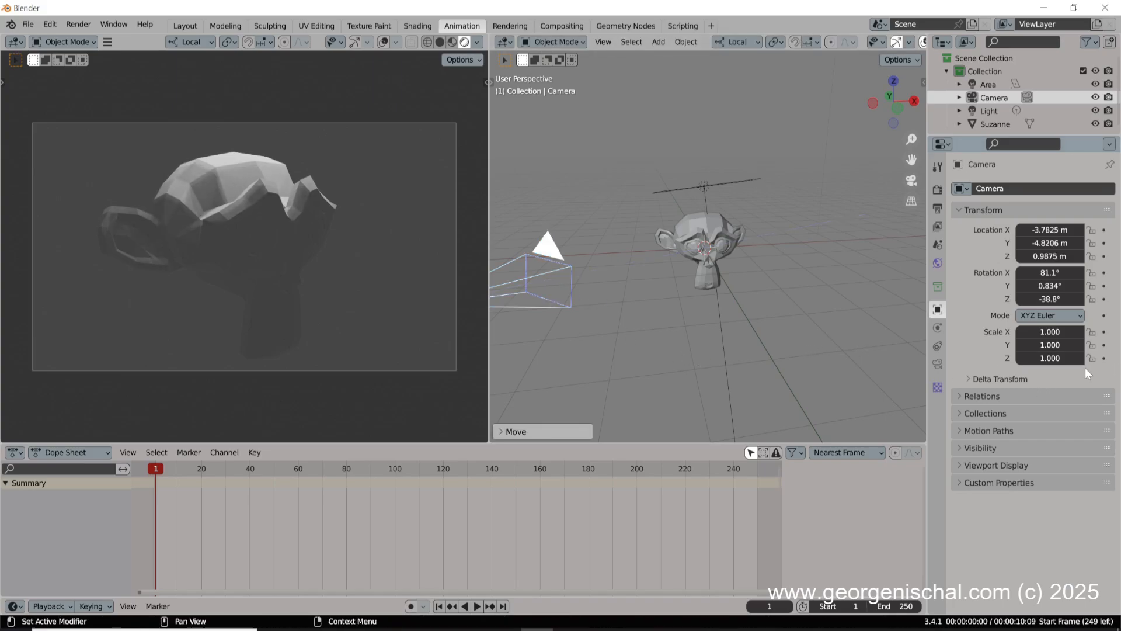
- Try the camera's focal length at 22 mm and at 85 mm
click(940, 367)
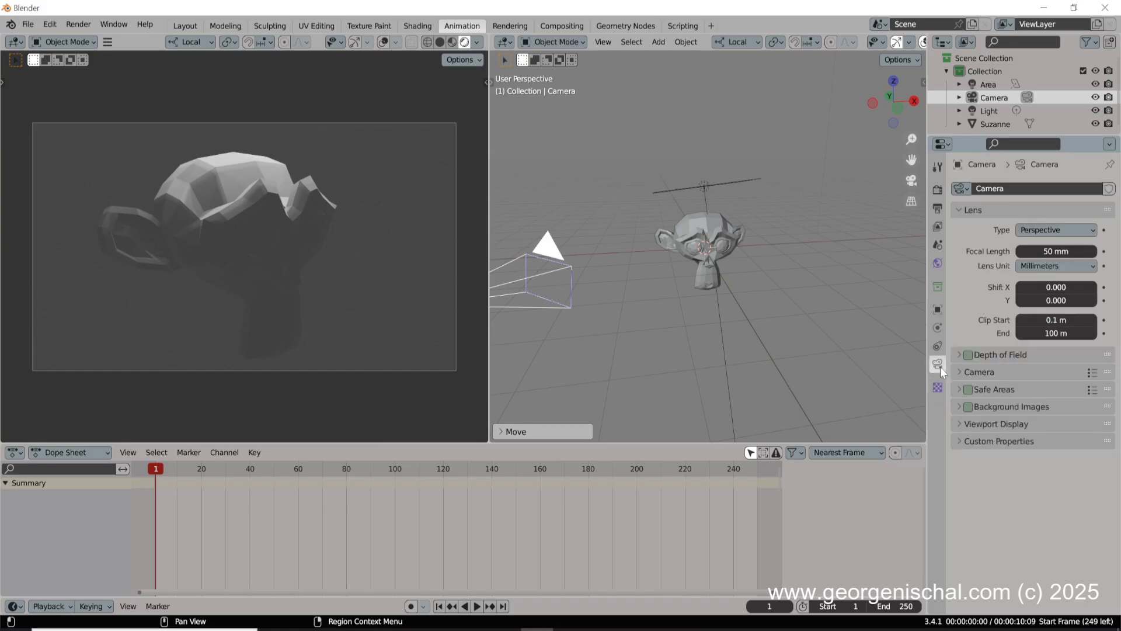
click(1062, 253)
text(22)
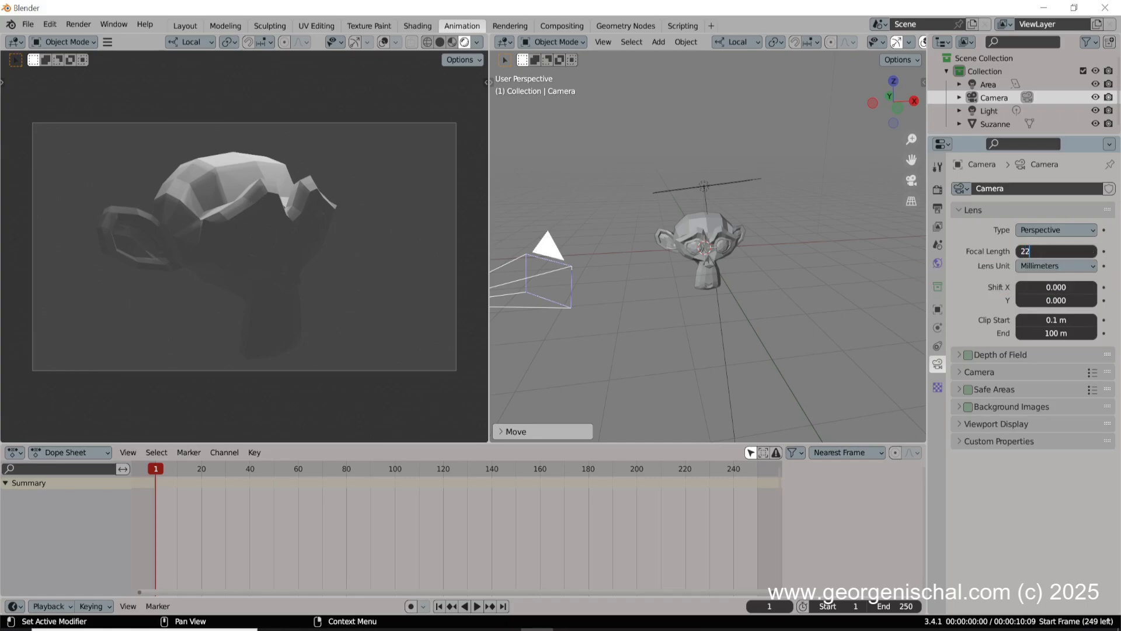
key(Return)
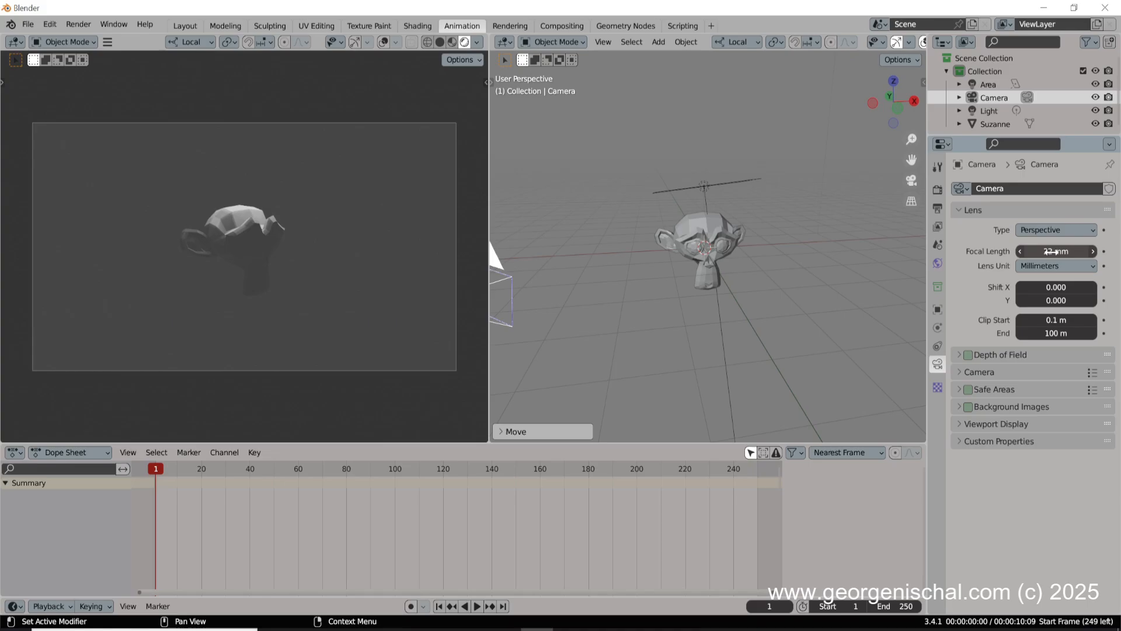
click(1051, 251)
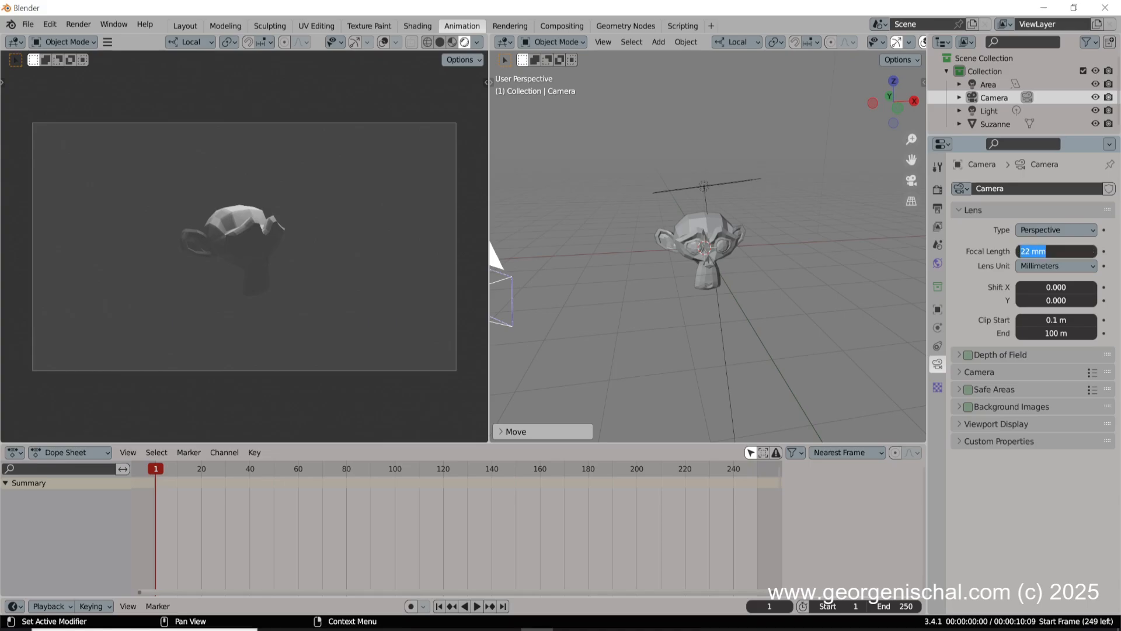
text(85)
key(Return)
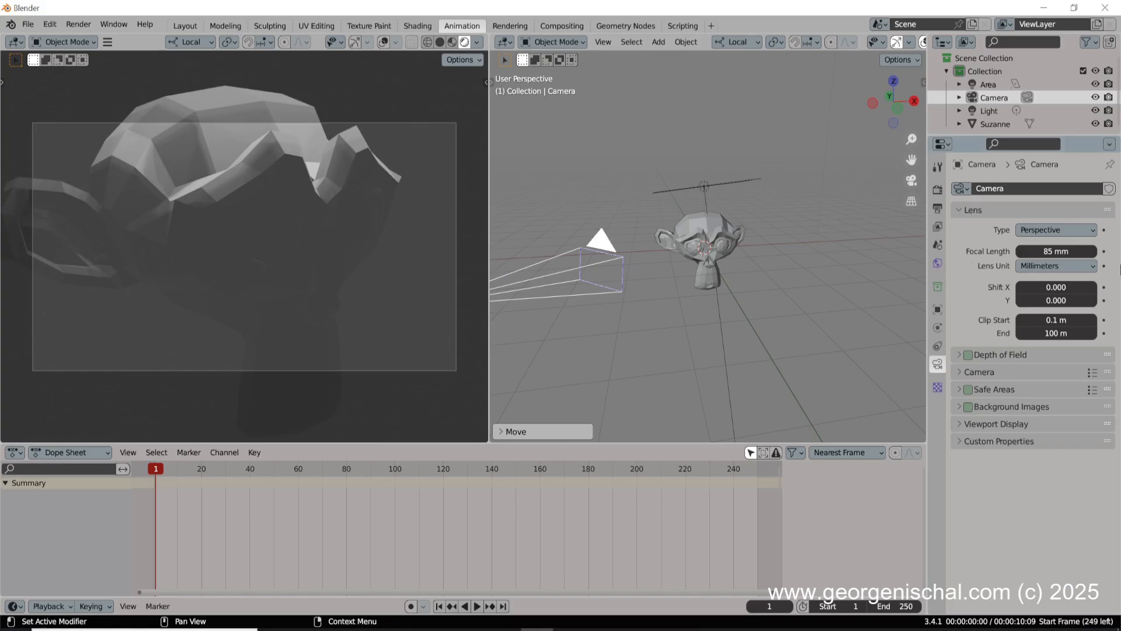
- Set the camera's focal length back to 50 mm
click(1056, 251)
text(50)
key(Return)
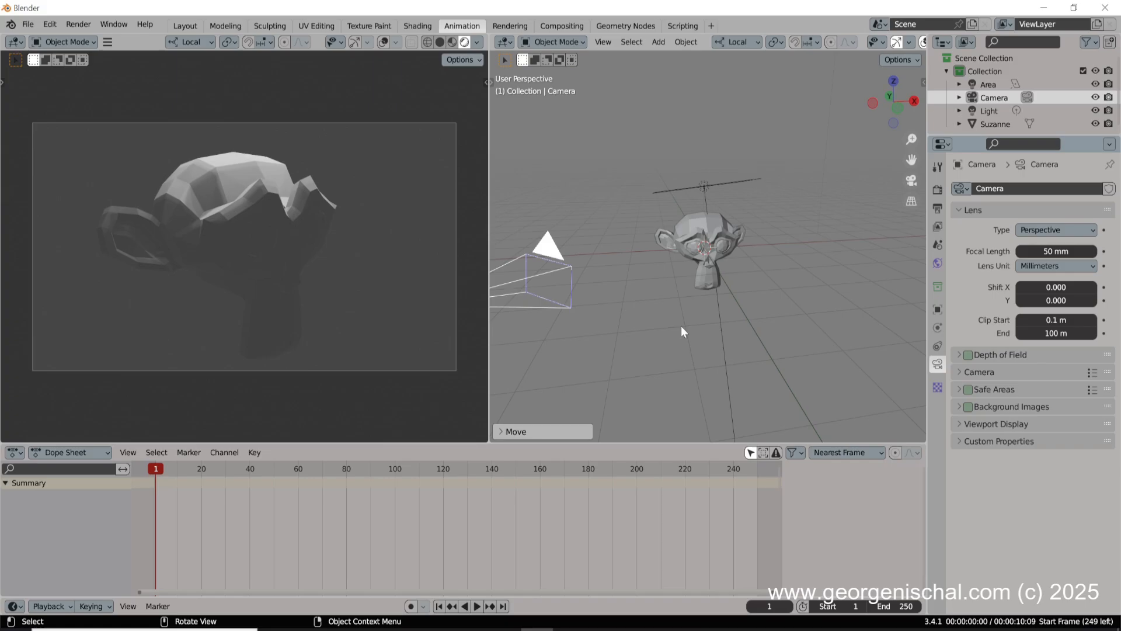
- Add a second camera and move it out beside the monkey head, on the side opposite the first camera
key(shift+a)
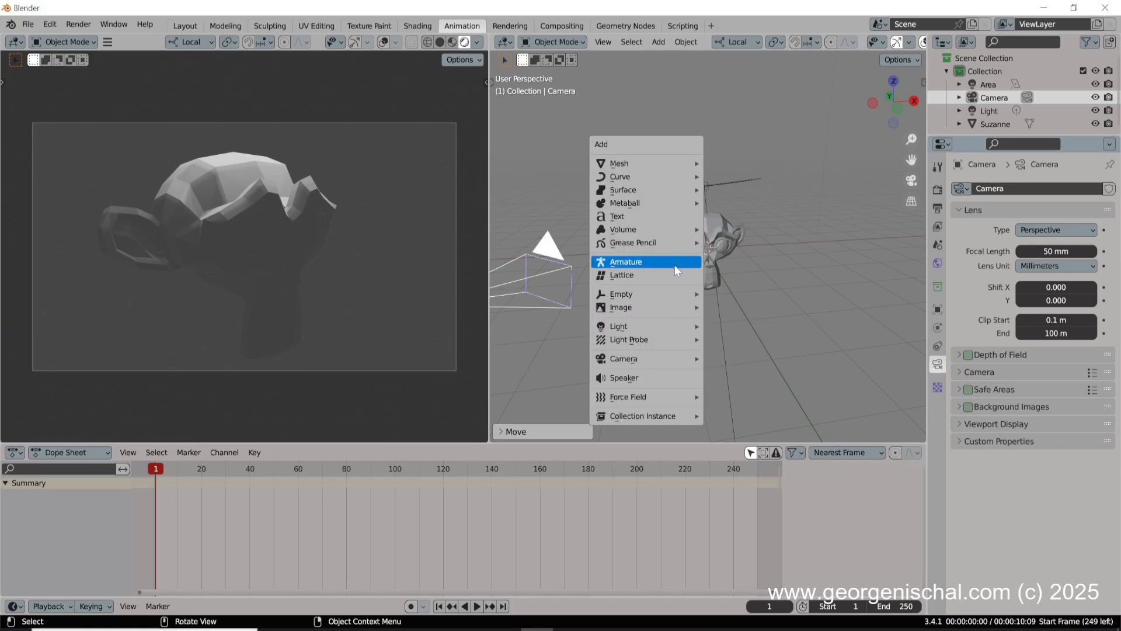
mouse_move(669, 359)
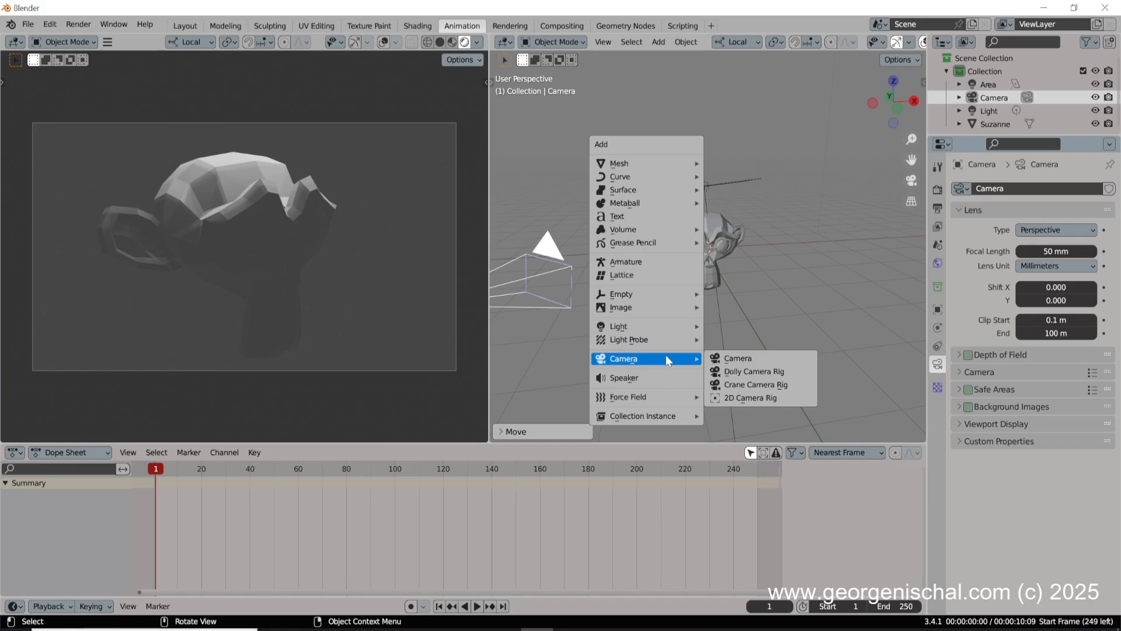
click(766, 358)
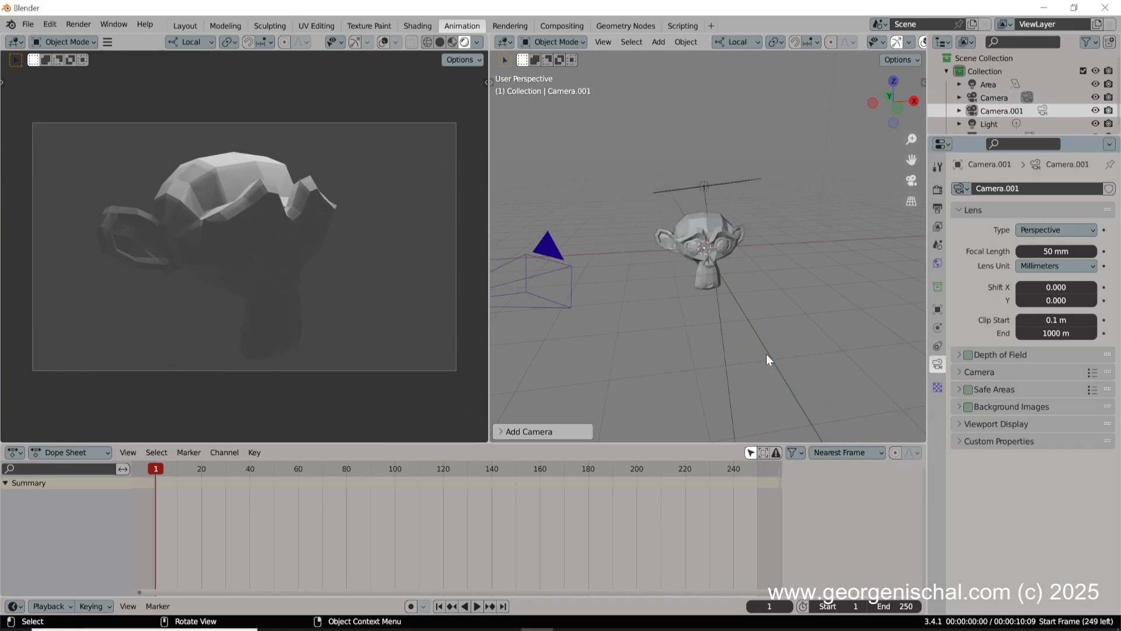
middle_drag(713, 315, 742, 289)
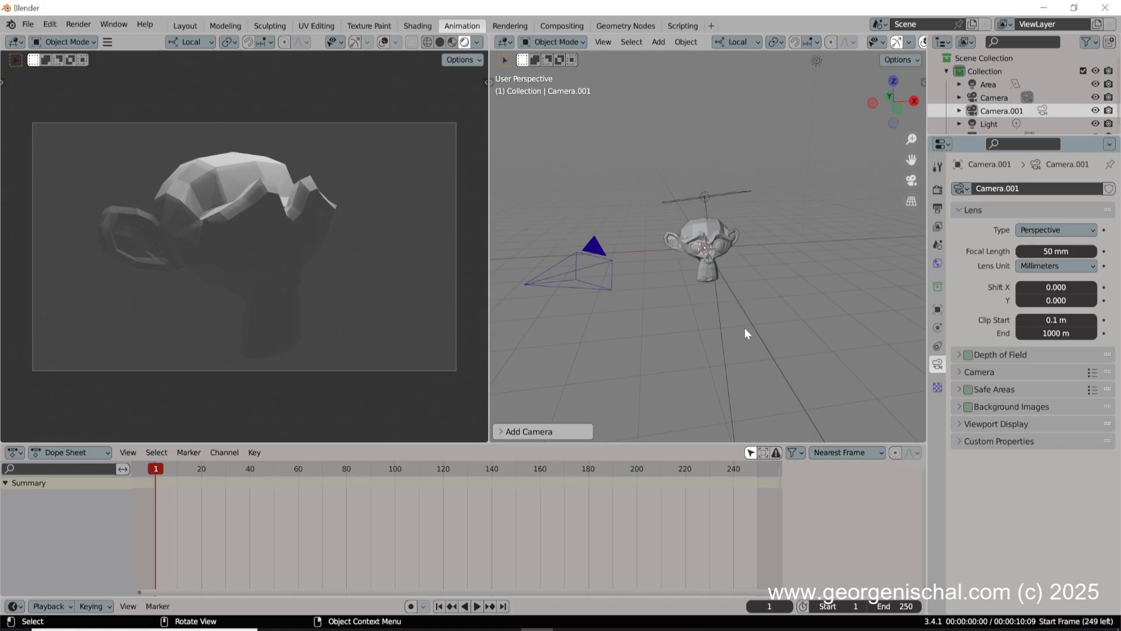
key(g)
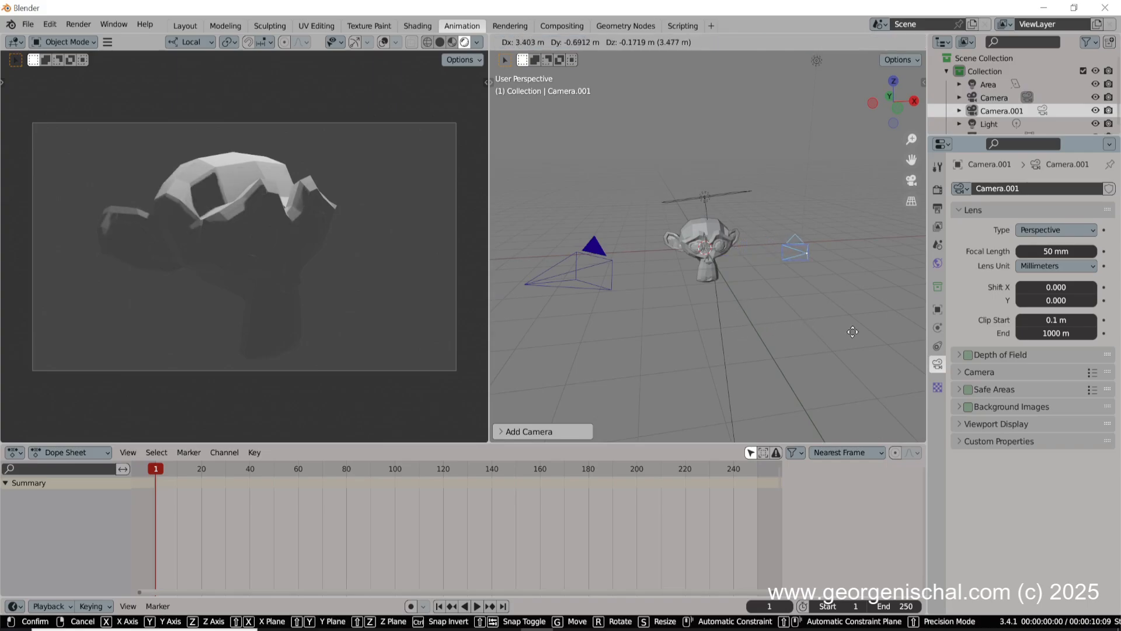
click(880, 347)
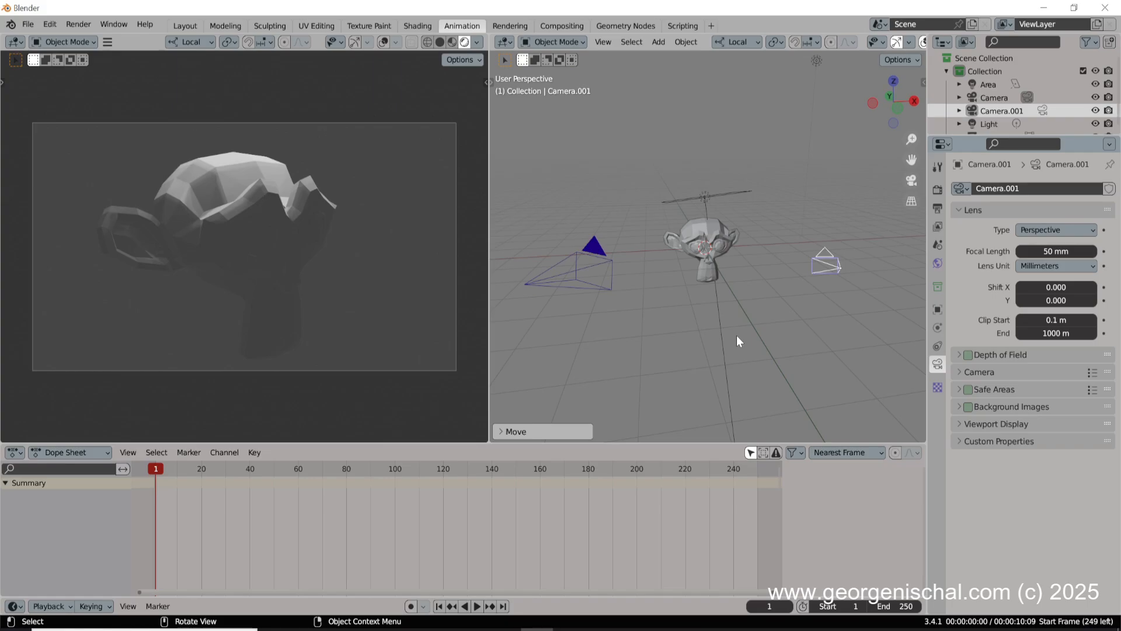
- Set the second camera, Camera.001, as the scene's active camera
click(611, 282)
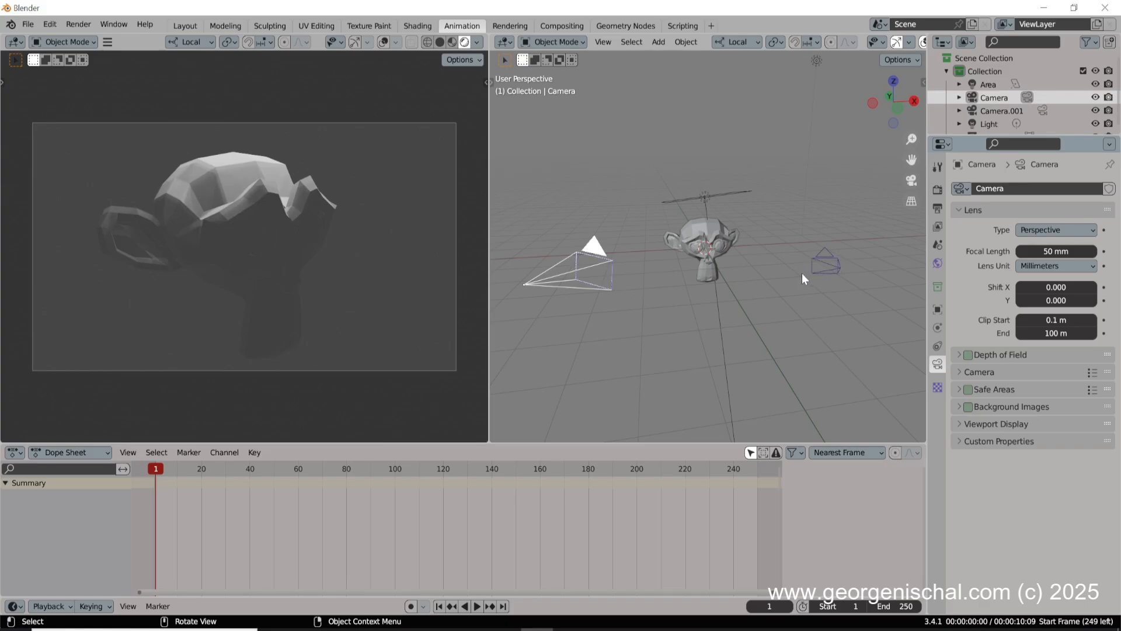
click(832, 268)
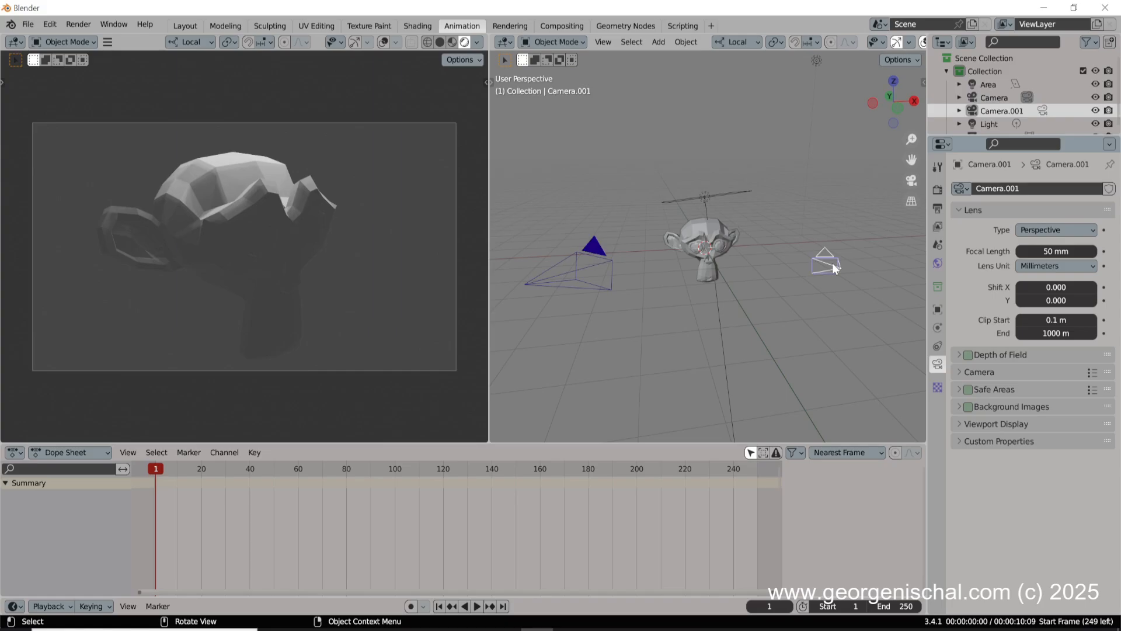
click(602, 42)
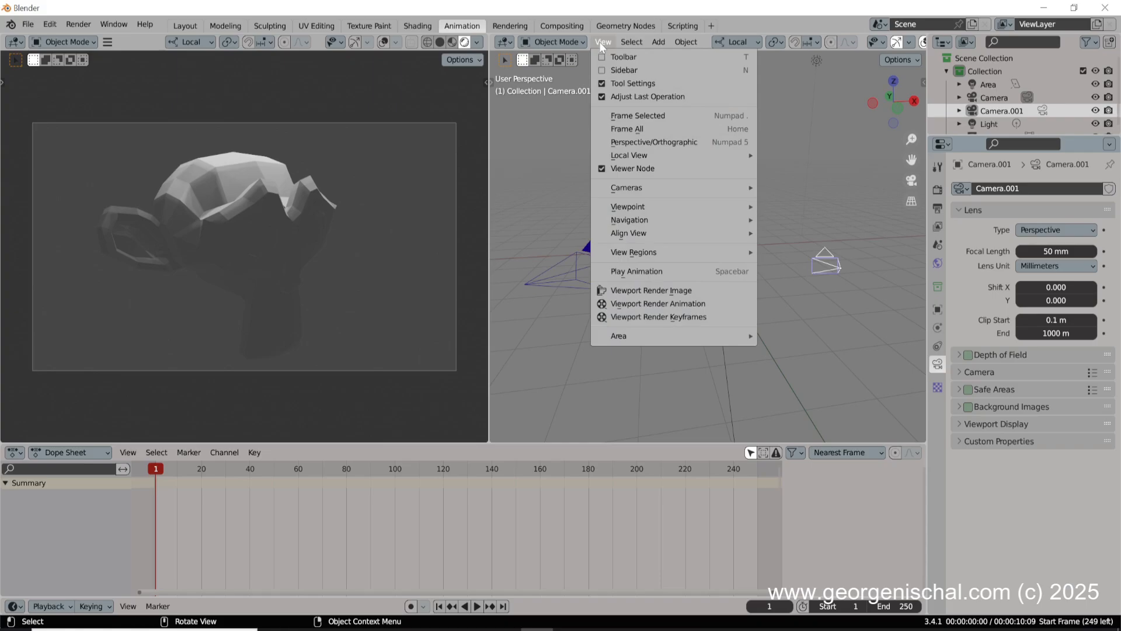
mouse_move(656, 185)
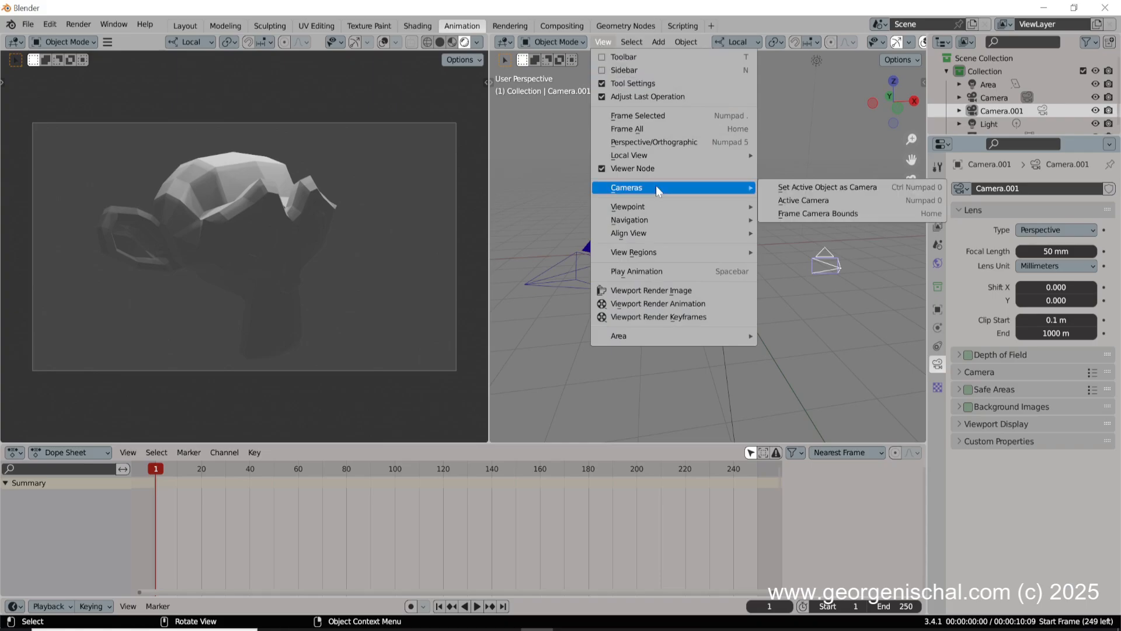
click(846, 190)
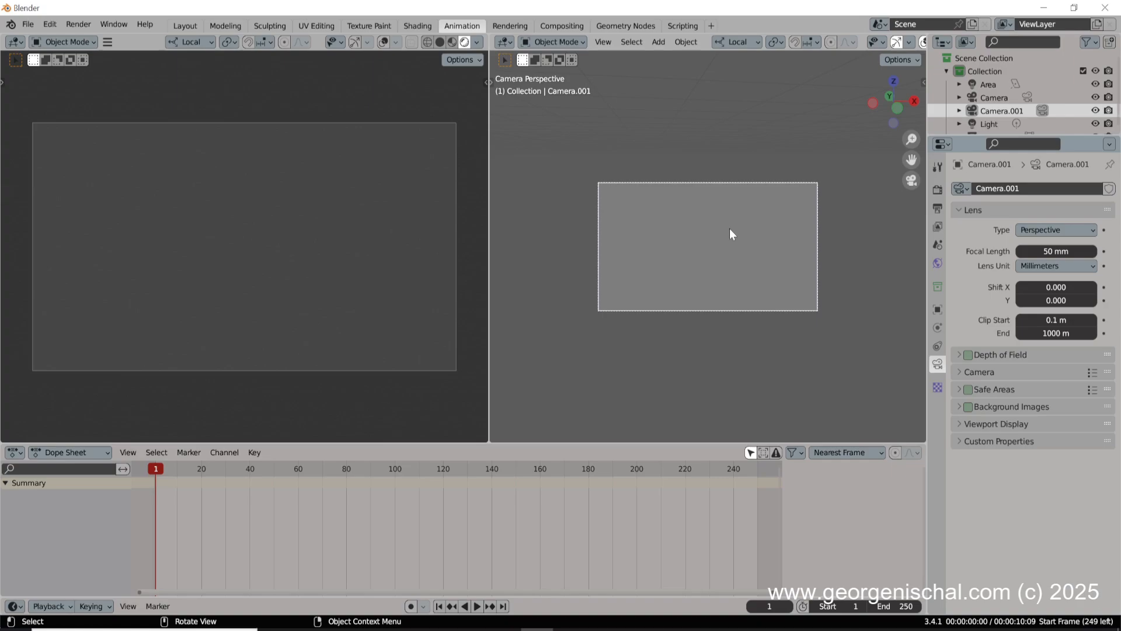
- Align the active camera, Camera.001, to a close view of the monkey head turned to show its face and one ear
key(KP_1)
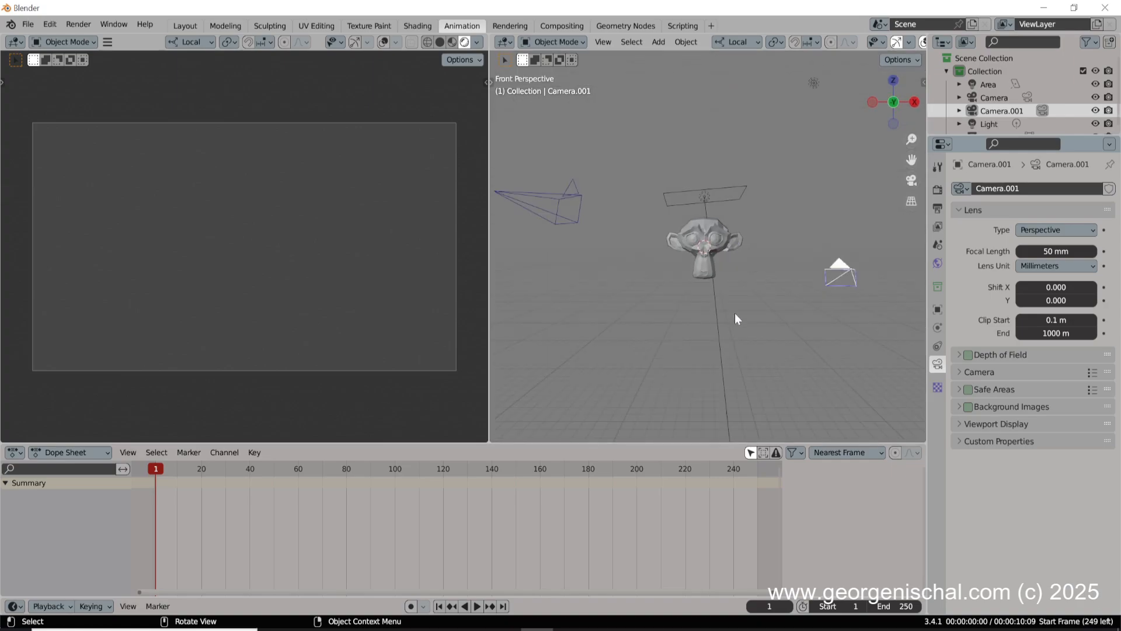
mouse_move(790, 306)
middle_down()
mouse_move(684, 324)
mouse_move(700, 299)
mouse_move(784, 294)
middle_up()
scroll(689, 320, up, 4)
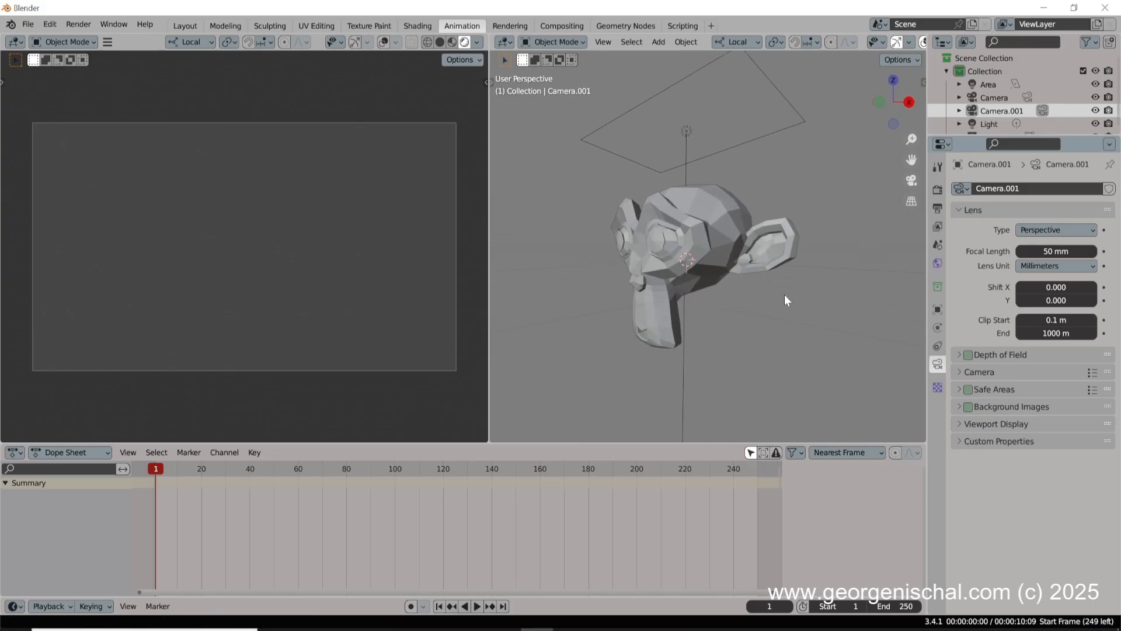
click(603, 42)
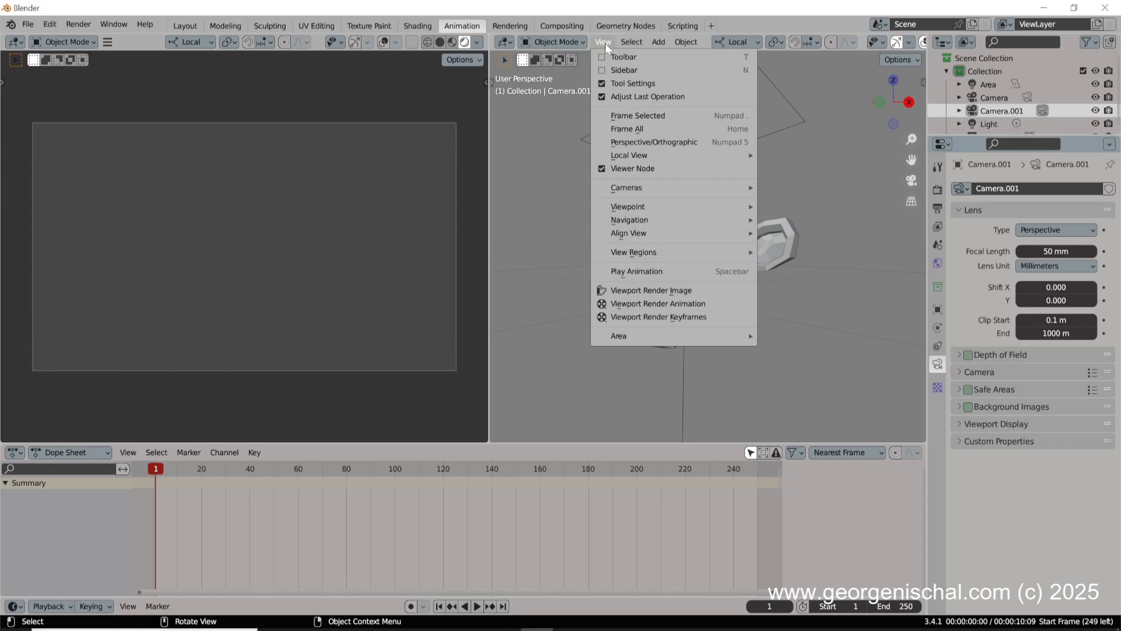
mouse_move(647, 237)
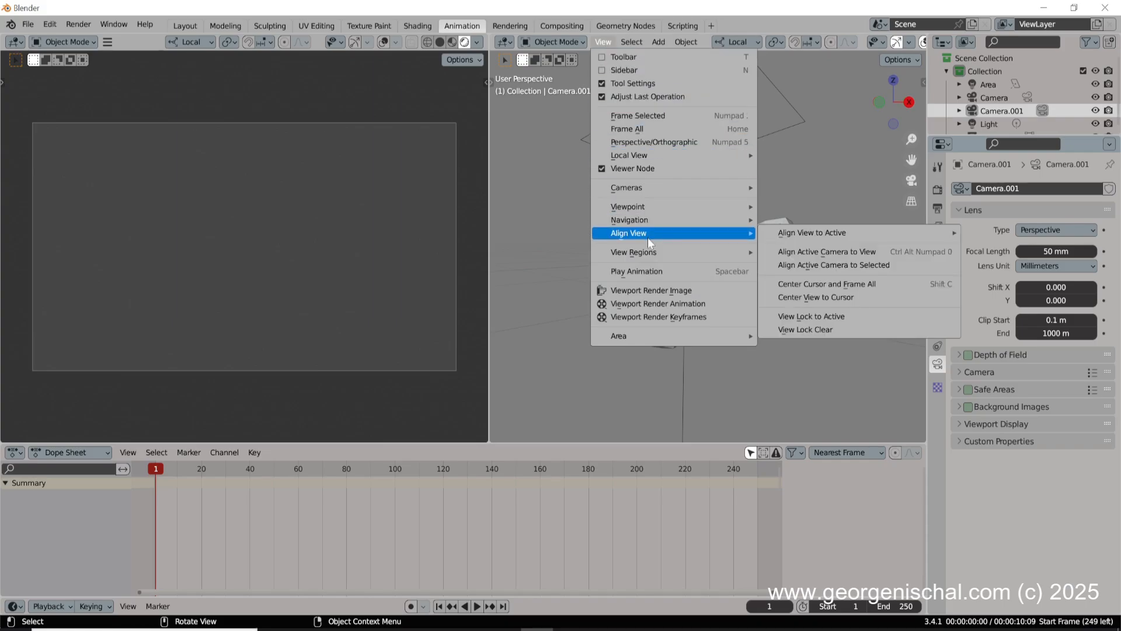
click(853, 251)
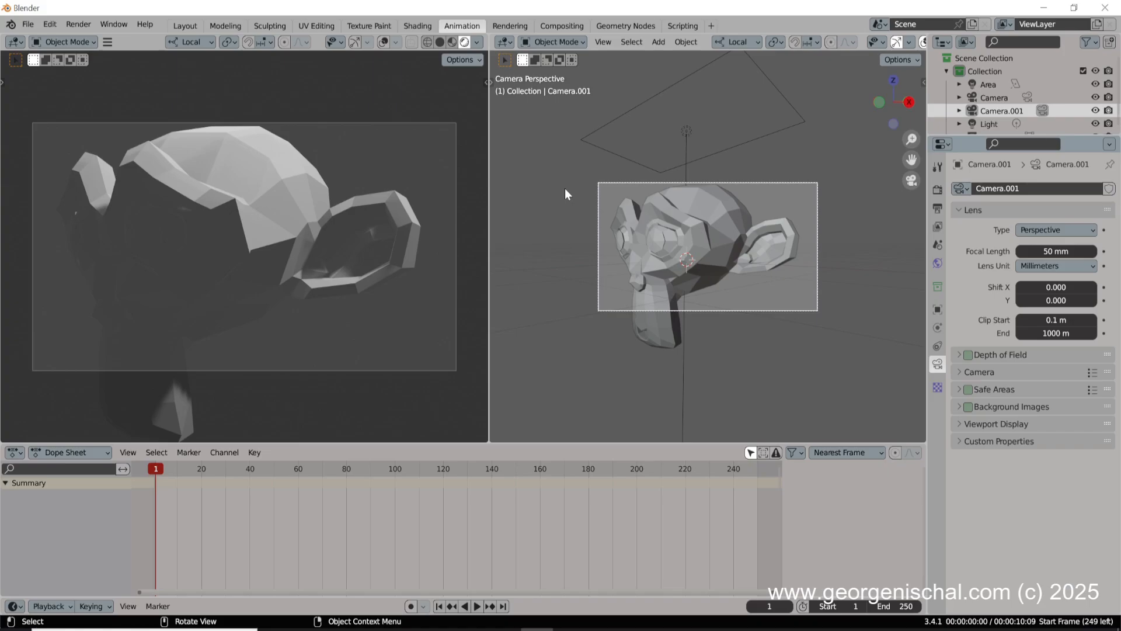
- Set the first camera, Camera, as the scene's active camera in place of Camera.001
key(KP_0)
scroll(584, 222, down, 4)
middle_drag(585, 222, 592, 295)
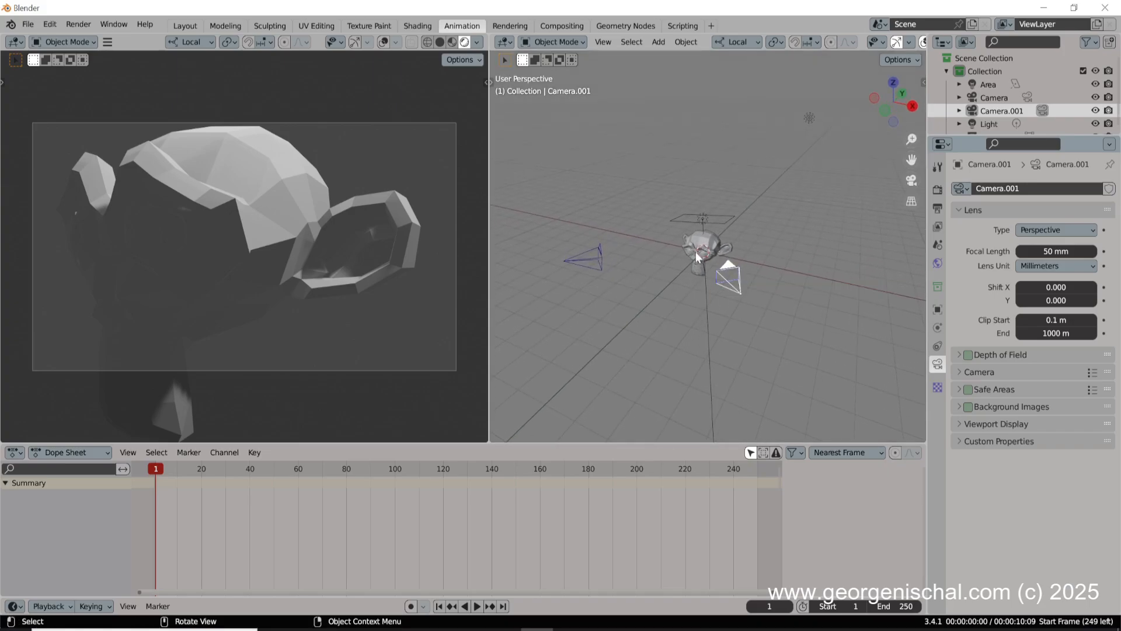
click(595, 260)
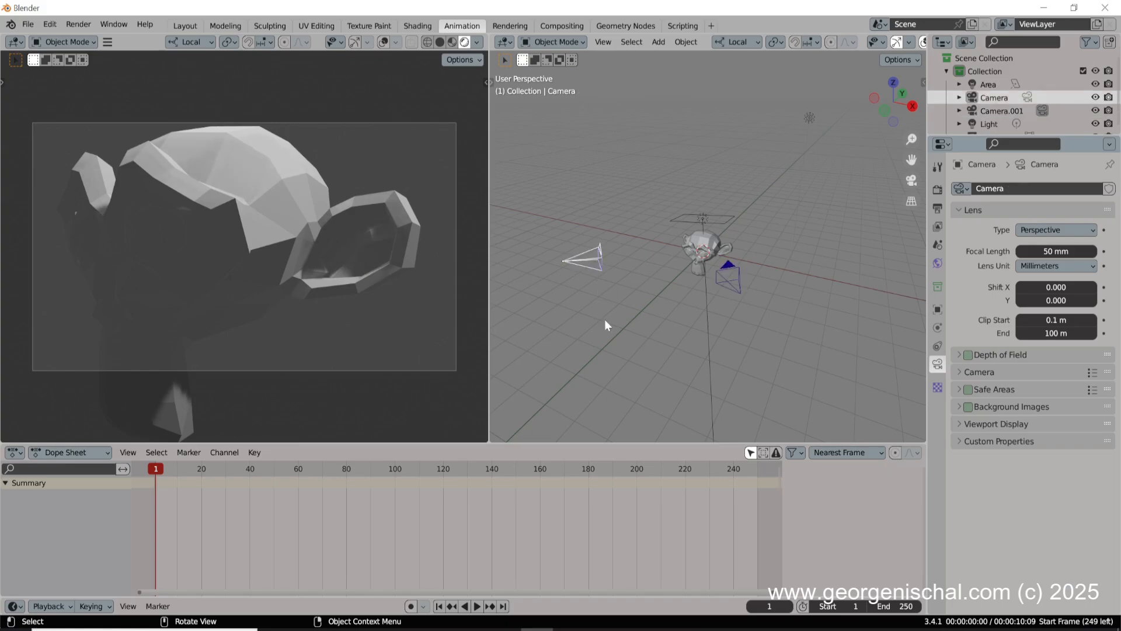
click(725, 277)
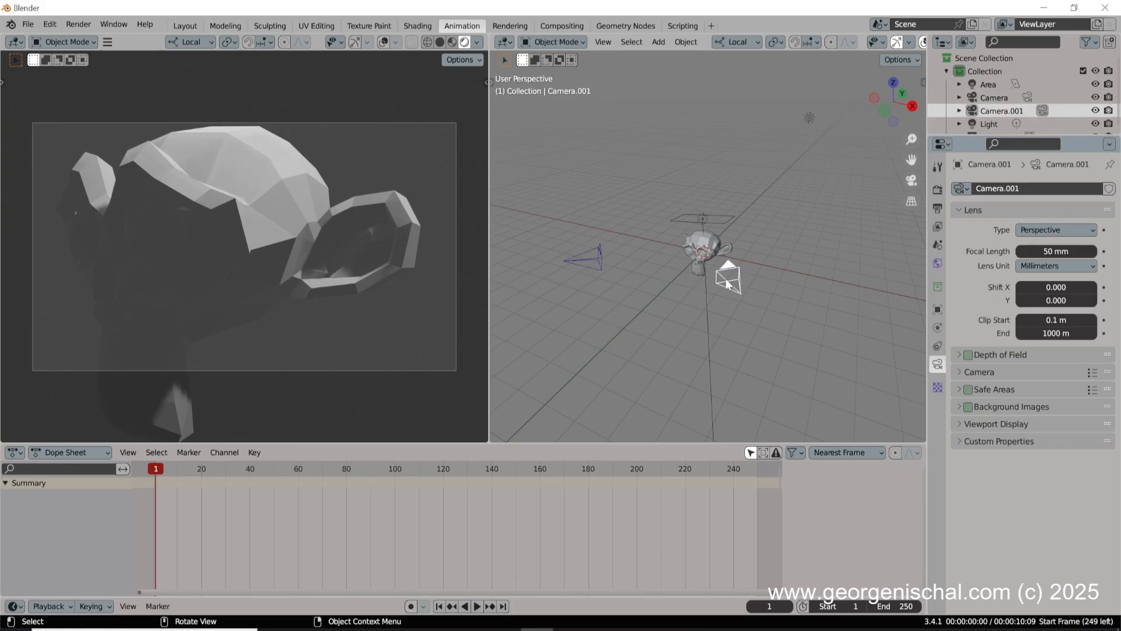
click(577, 259)
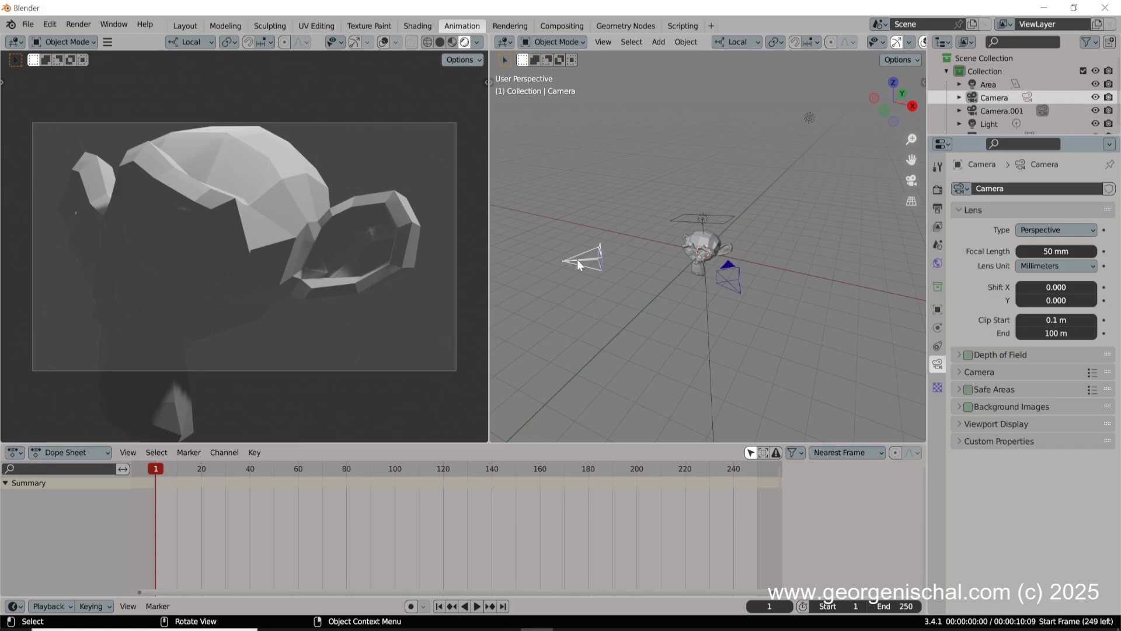
click(632, 290)
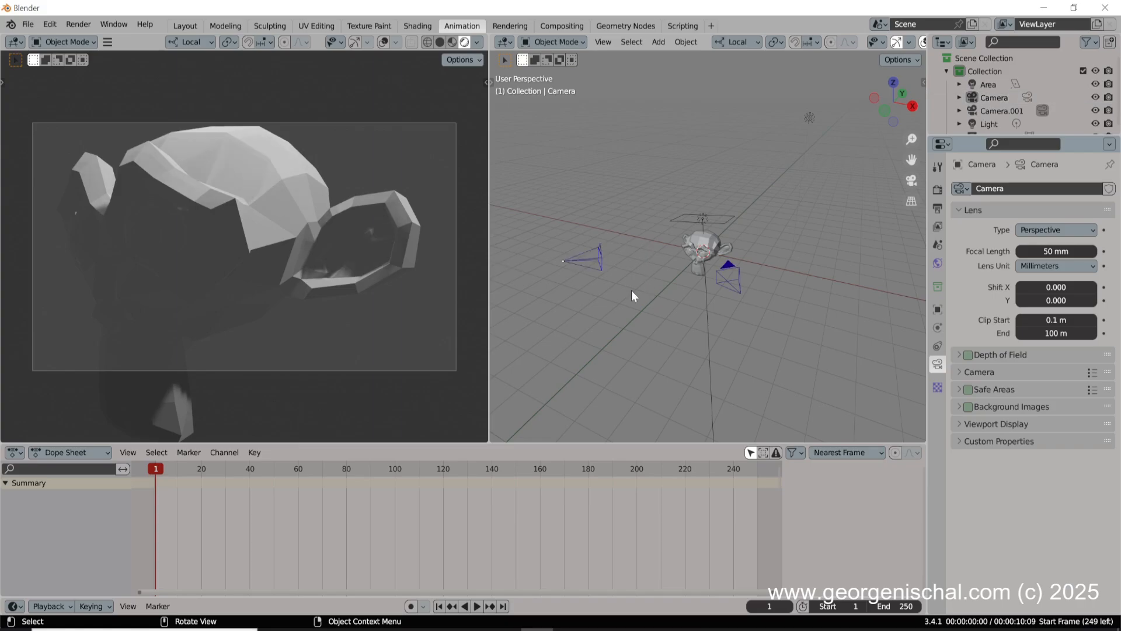
click(589, 260)
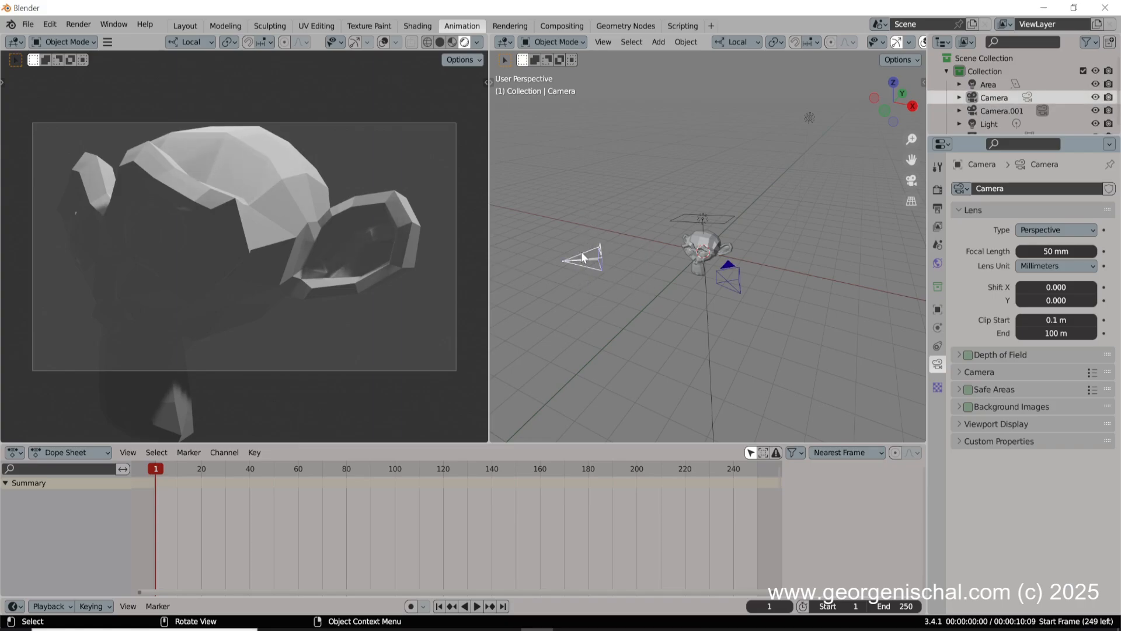
click(602, 42)
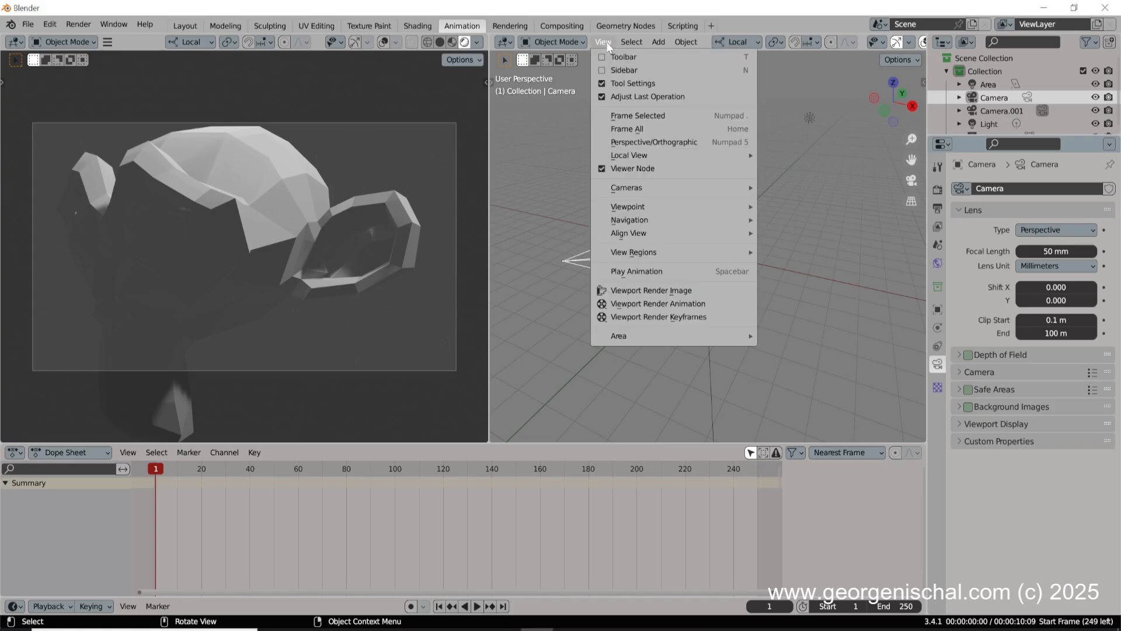
mouse_move(663, 185)
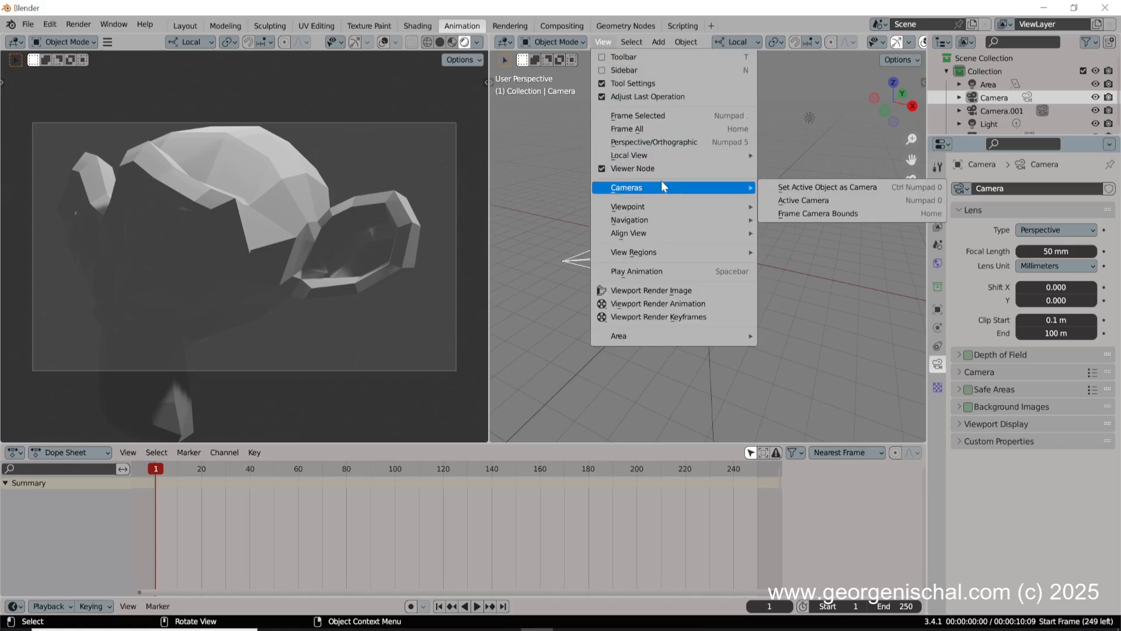
click(861, 188)
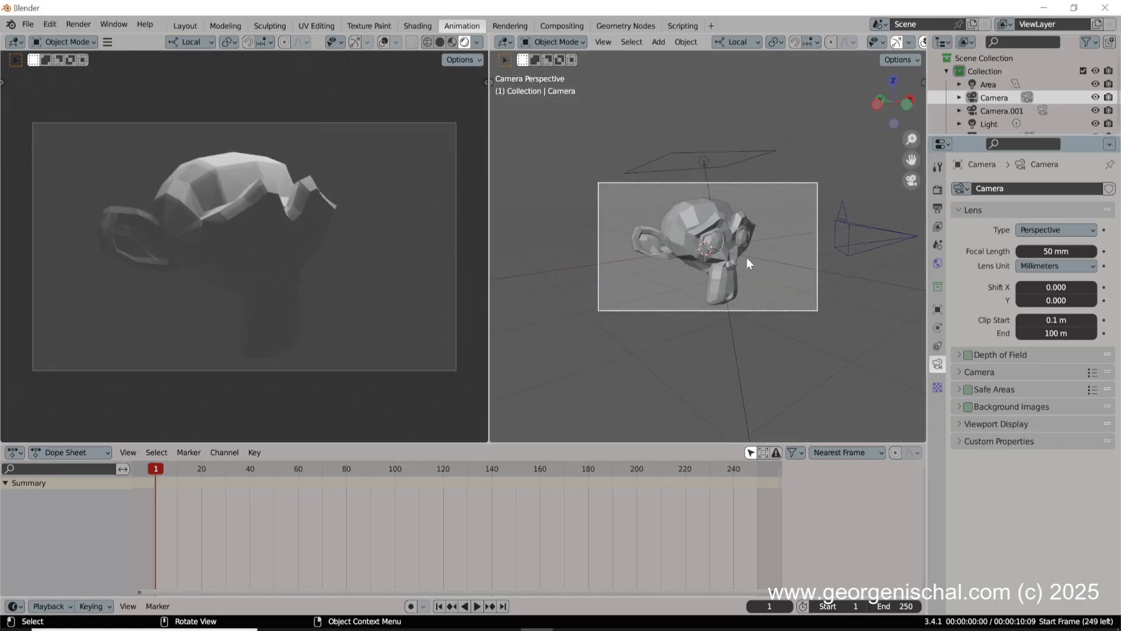
- Switch the scene's active camera to Camera.001 and back to the first camera, Camera
click(878, 230)
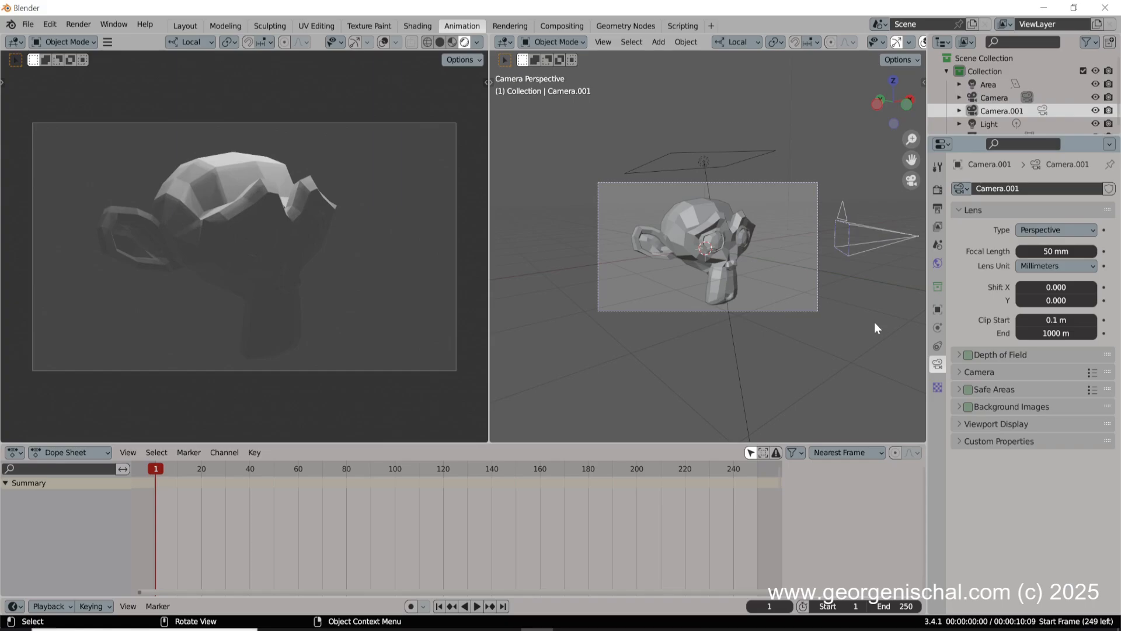
key(ctrl+KP_0)
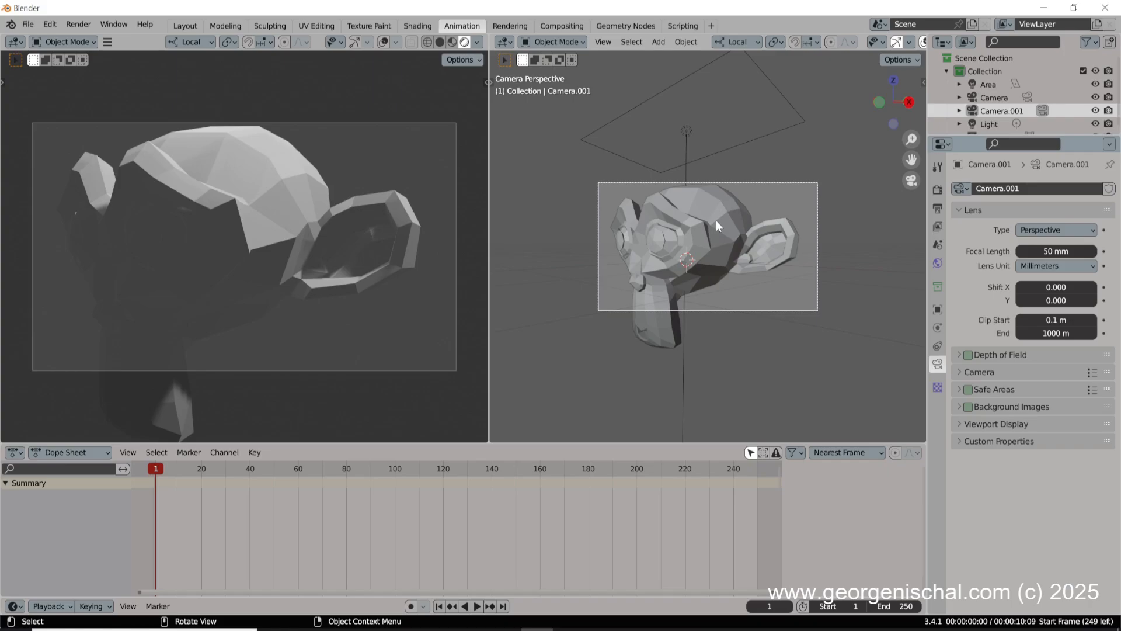
key(KP_0)
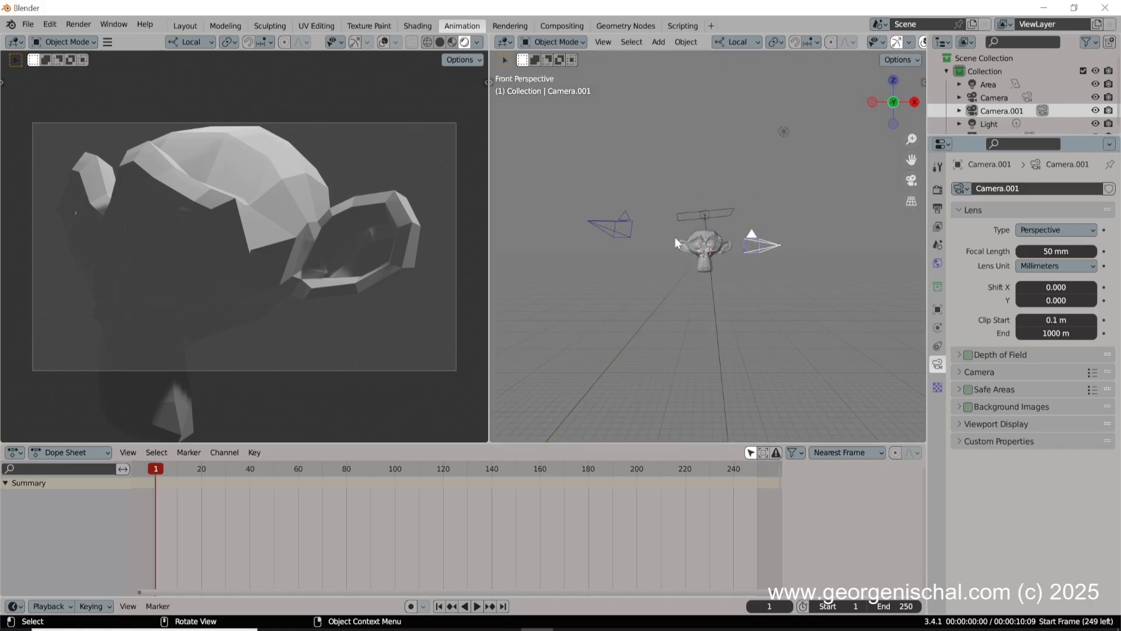
click(614, 225)
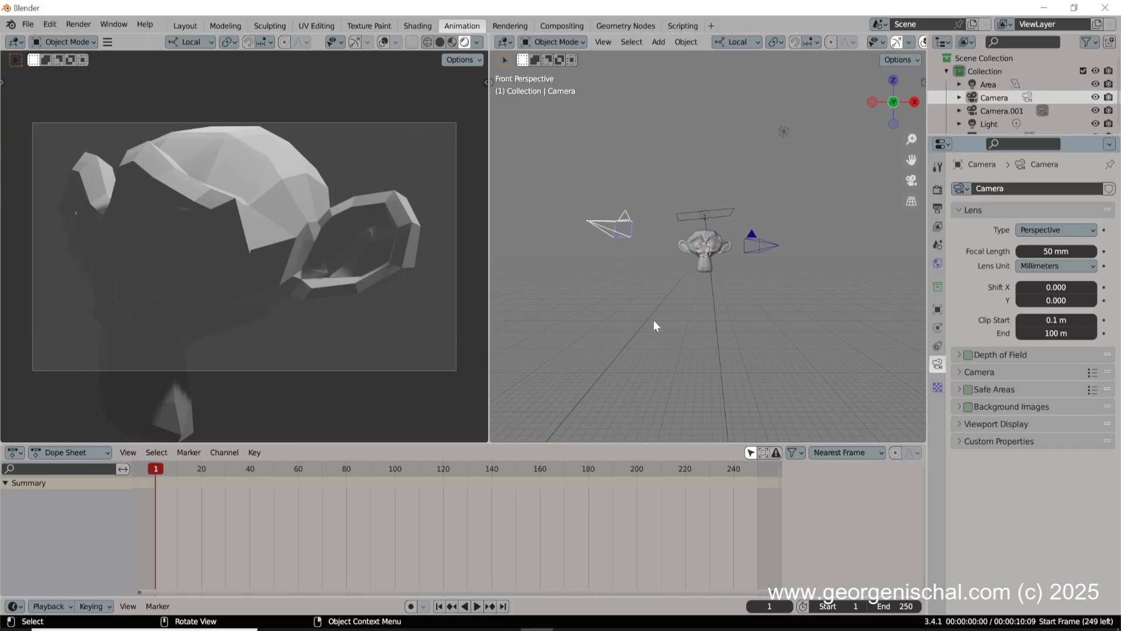
key(ctrl+KP_0)
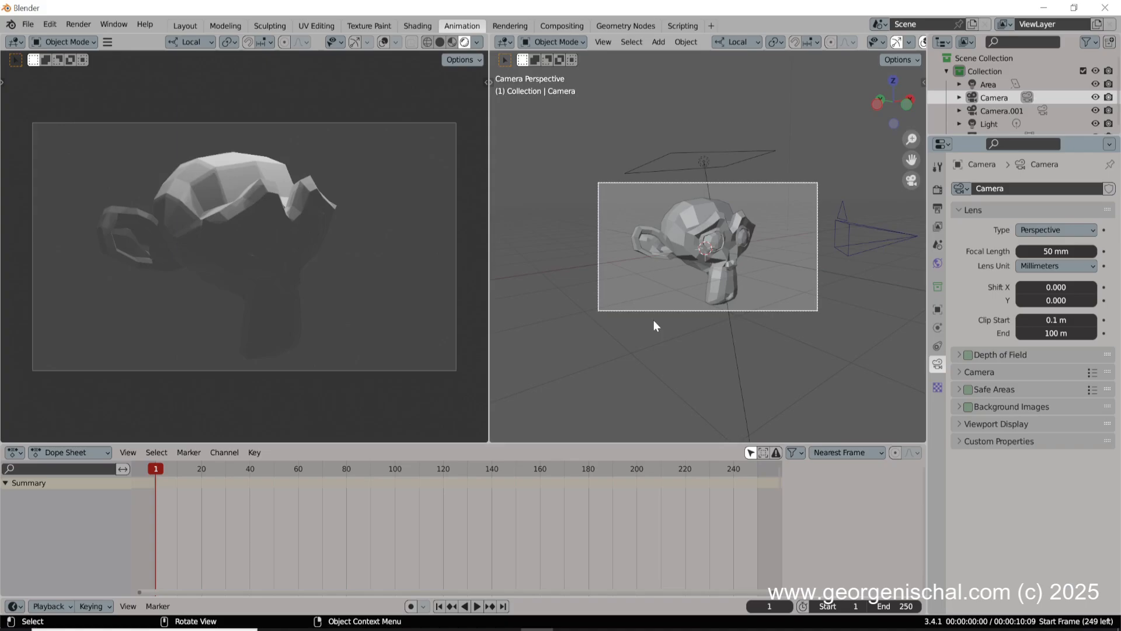